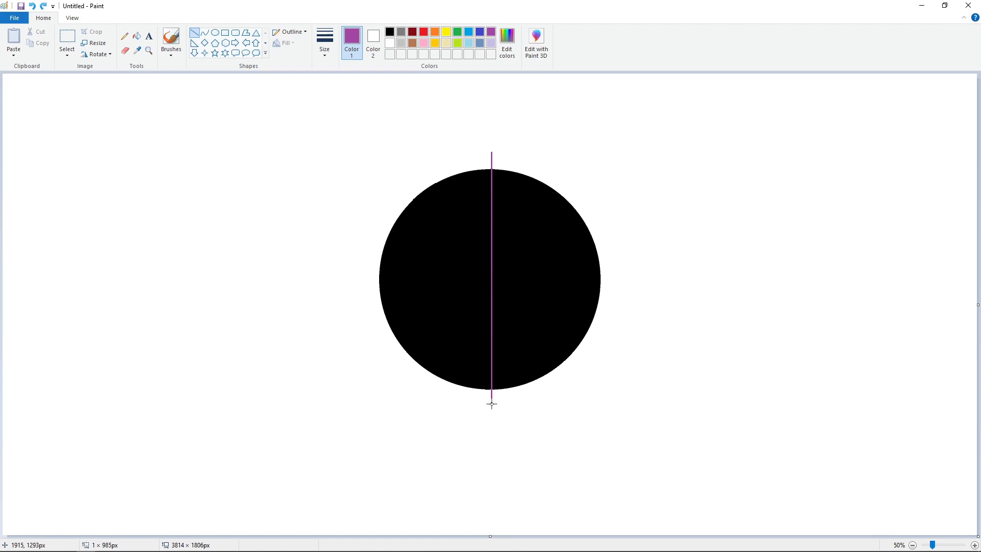
# Thicken the purple vertical line drawn through the middle of the black circle
pyautogui.press('ctrl+KP_Add')
pyautogui.press('ctrl+KP_Add')
pyautogui.press('ctrl+KP_Add')
pyautogui.press('ctrl+KP_Add')
pyautogui.press('ctrl+KP_Add')
pyautogui.press('ctrl+KP_Add')
pyautogui.press('ctrl+KP_Add')
pyautogui.press('ctrl+KP_Add')
# Nudge the thick purple line into place so it splits the circle down the centre
pyautogui.press('Down')
pyautogui.press('Down')
pyautogui.press('Down')
pyautogui.press('Down')
pyautogui.press('Down')
pyautogui.press('Down')
pyautogui.press('Down')
pyautogui.press('Down')
pyautogui.press('Down')
pyautogui.press('Down')
pyautogui.press('Left')
pyautogui.press('Up')
pyautogui.press('Up')
pyautogui.press('Up')
pyautogui.press('Up')
pyautogui.press('Up')
pyautogui.press('Up')
pyautogui.press('Up')
pyautogui.press('Up')
pyautogui.press('Up')
pyautogui.press('Up')
pyautogui.press('Up')
pyautogui.press('Up')
# Add a second vertical purple line across the circle's left half, parallel to the centre line, and nudge it farther left
pyautogui.moveTo(446, 171); pyautogui.dragTo(445, 408)
pyautogui.press('Left')
pyautogui.press('Left')
pyautogui.press('Left')
pyautogui.press('Left')
pyautogui.press('Left')
pyautogui.press('Left')
pyautogui.press('Left')
pyautogui.press('Left')
pyautogui.press('Left')
pyautogui.press('Left')
pyautogui.click(663, 384)
# Copy the rectangular area holding the circle's left half and its off-centre purple line
pyautogui.click(67, 38)
pyautogui.moveTo(347, 120); pyautogui.dragTo(475, 429)
pyautogui.click(652, 440)
# Fill the right half of the black circle with red
pyautogui.click(137, 36)
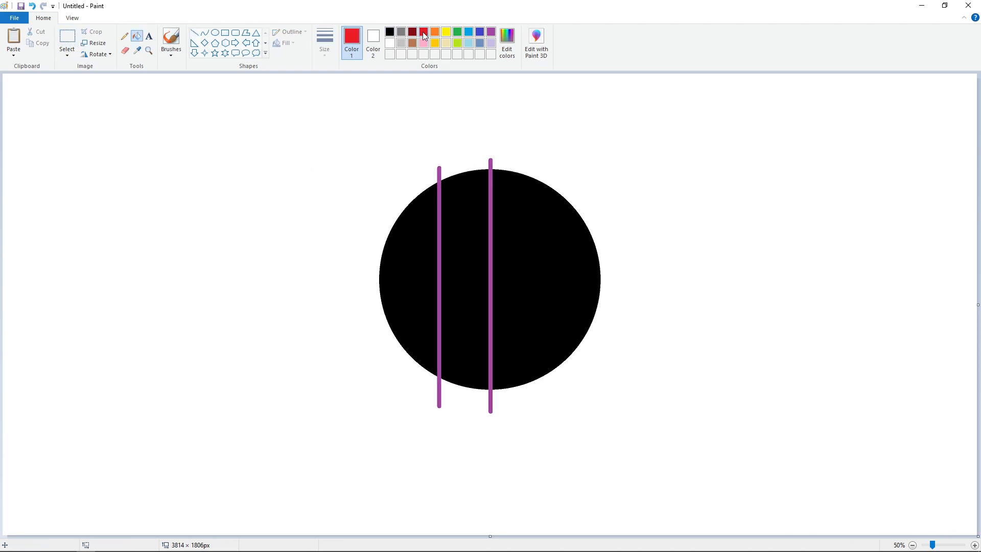
pyautogui.click(424, 33)
pyautogui.click(544, 297)
# Paste the copied left half, flip it horizontally and turn on transparent selection
pyautogui.hotkey('ctrl', 'v')
pyautogui.click(96, 54)
pyautogui.click(110, 114)
pyautogui.click(67, 53)
pyautogui.click(99, 149)
# Align the mirrored half exactly over the circle's red right half and deselect it
pyautogui.moveTo(147, 264); pyautogui.dragTo(596, 170)
pyautogui.press('Right')
pyautogui.press('Right')
pyautogui.press('Right')
pyautogui.press('Up')
pyautogui.press('Up')
pyautogui.press('Up')
pyautogui.press('Up')
pyautogui.press('Up')
pyautogui.press('Left')
pyautogui.press('Left')
pyautogui.press('Left')
pyautogui.press('Left')
pyautogui.press('Left')
pyautogui.press('Left')
pyautogui.press('Left')
pyautogui.press('Left')
pyautogui.press('Right')
pyautogui.press('Right')
pyautogui.press('Right')
pyautogui.press('Right')
pyautogui.press('Right')
pyautogui.press('Right')
pyautogui.press('Right')
pyautogui.press('Right')
pyautogui.click(864, 204)
# Fill the remaining area beside the centre line with black
pyautogui.scroll(-1, 864, 215)
pyautogui.click(137, 36)
pyautogui.click(390, 32)
pyautogui.click(498, 248)
# Recolour the three vertical purple lines white to form stripes through the circle
pyautogui.click(389, 43)
pyautogui.click(439, 286)
pyautogui.click(490, 287)
pyautogui.click(541, 285)
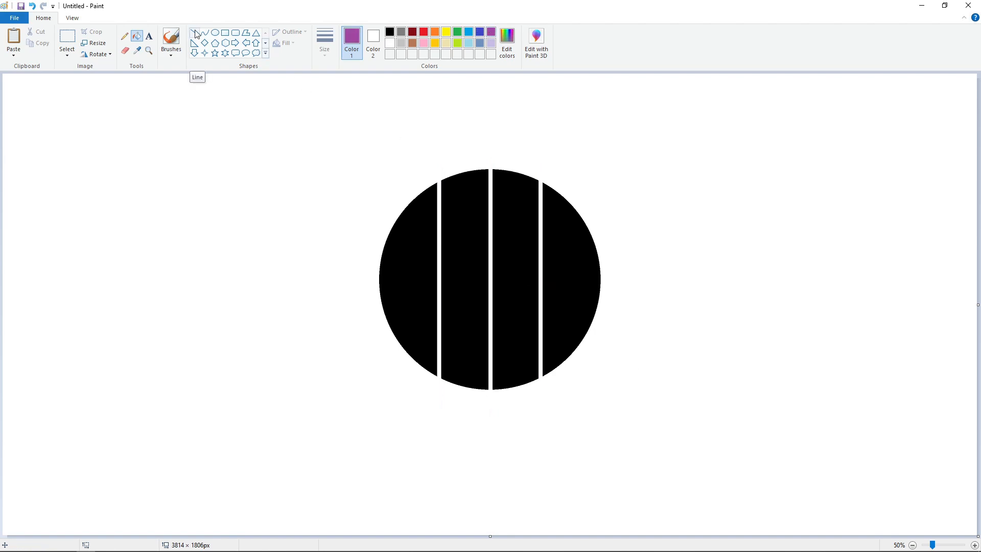
# Draw a purple circle outline about 483 × 469 px centred on the striped disc and recolour the outline white
pyautogui.click(215, 33)
pyautogui.moveTo(417, 231); pyautogui.dragTo(537, 350)
pyautogui.moveTo(472, 307); pyautogui.dragTo(485, 297)
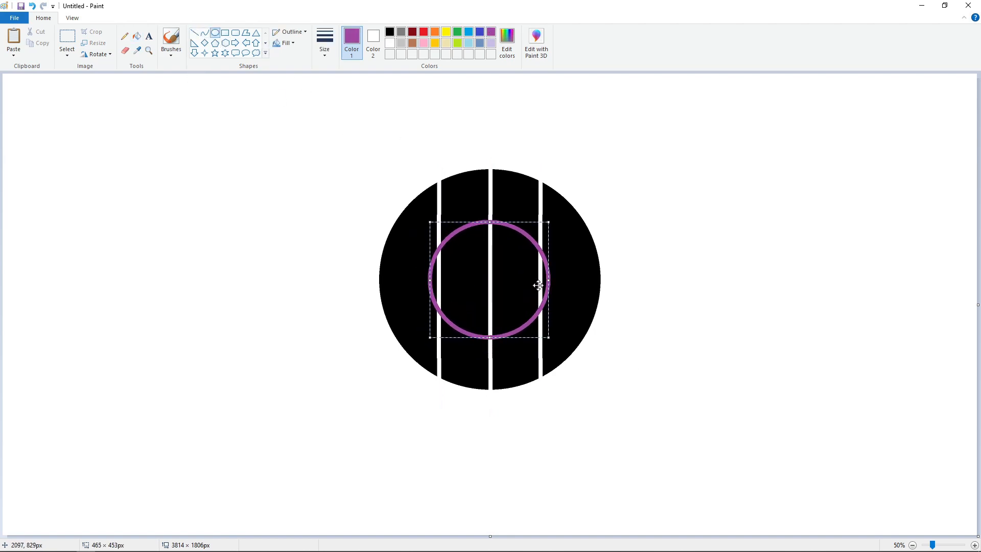
pyautogui.moveTo(549, 222); pyautogui.dragTo(552, 217)
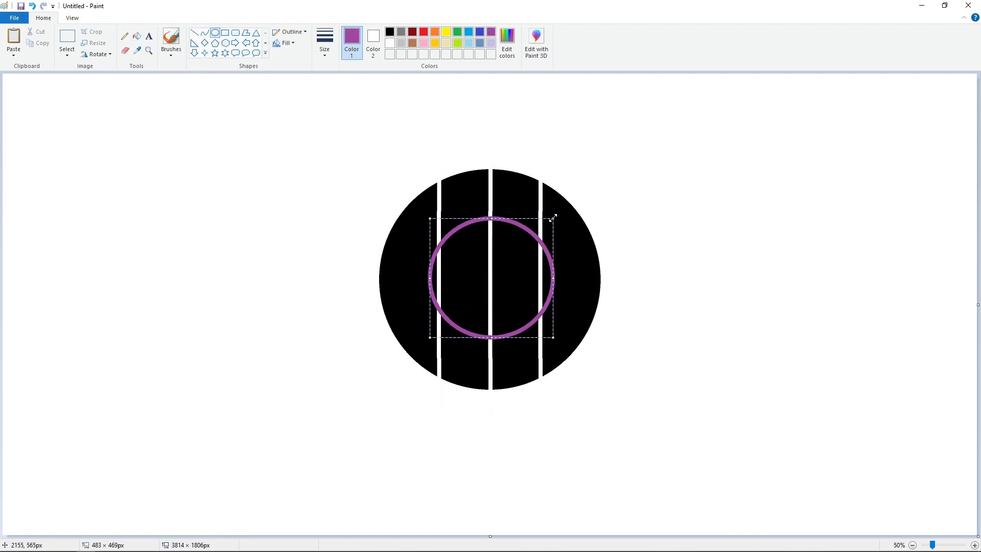
pyautogui.click(693, 246)
pyautogui.click(136, 36)
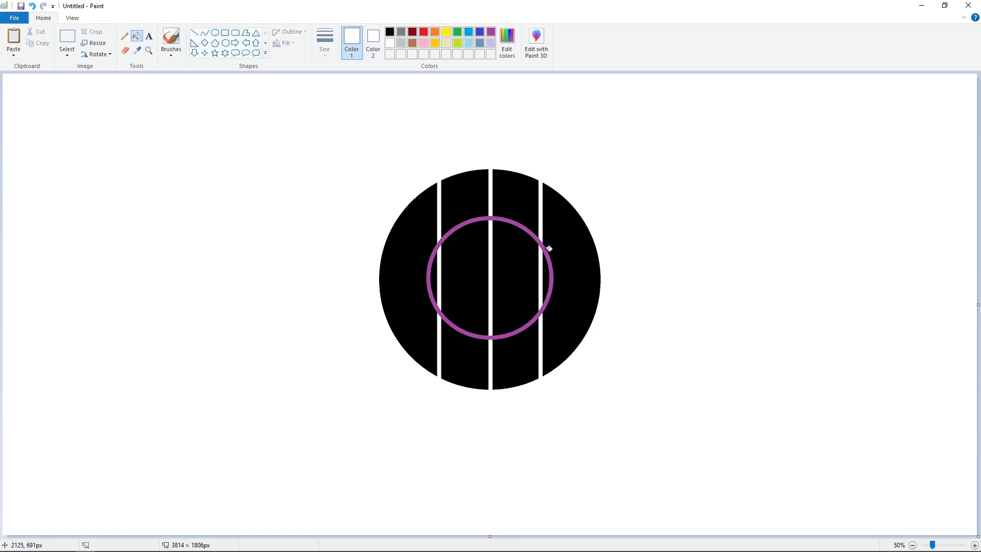
pyautogui.click(548, 249)
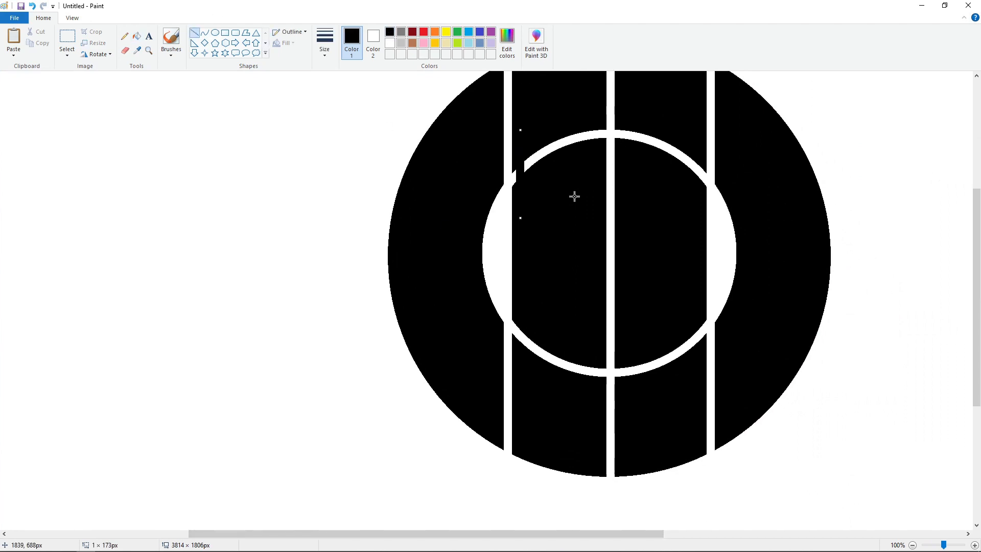
# Break the white ring with black vertical lines along the inner edges of the outer stripes and both edges of the centre stripe
pyautogui.press('Left')
pyautogui.press('Left')
pyautogui.press('Left')
pyautogui.press('Left')
pyautogui.press('Left')
pyautogui.press('Left')
pyautogui.press('Left')
pyautogui.press('Left')
pyautogui.click(523, 305)
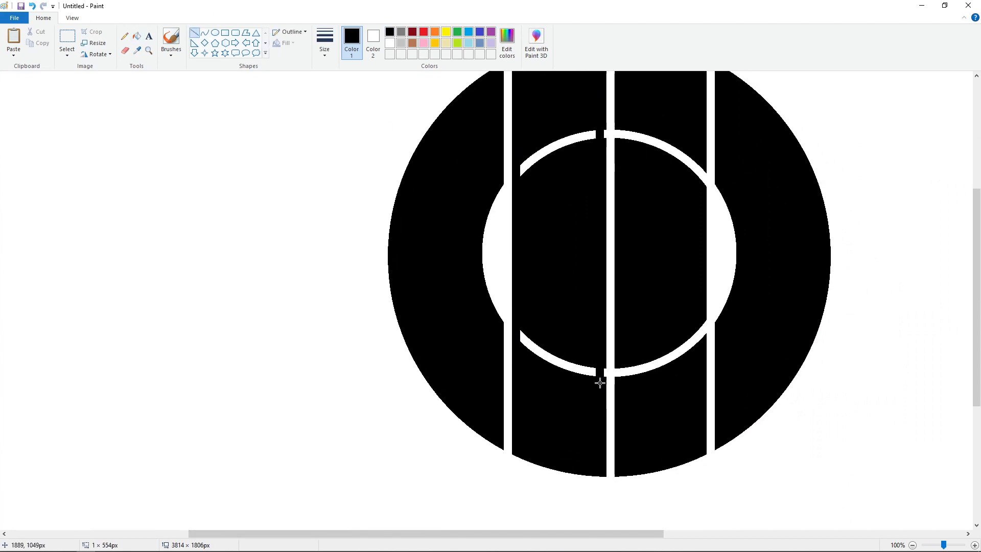
pyautogui.moveTo(618, 205); pyautogui.dragTo(619, 394)
pyautogui.moveTo(698, 145); pyautogui.dragTo(697, 312)
# Fill the four remaining white ring arcs between the stripes with black
pyautogui.click(137, 37)
pyautogui.click(556, 146)
pyautogui.click(663, 148)
pyautogui.click(663, 360)
pyautogui.click(557, 360)
# Try to draw a curve from the left stripe up to the centre stripe across the inner-left black bar
pyautogui.scroll(2, 746, 398)
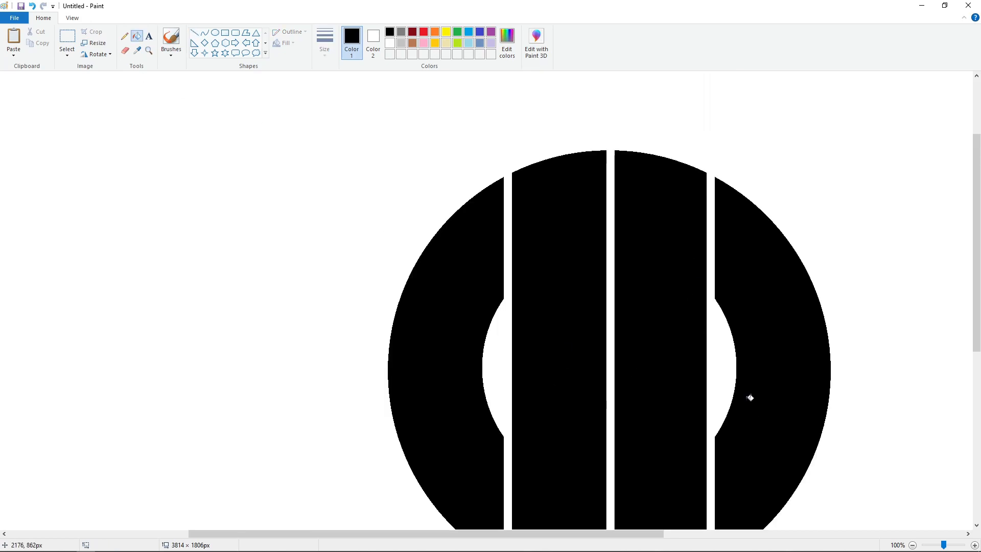
pyautogui.click(204, 34)
pyautogui.click(326, 58)
pyautogui.click(344, 112)
pyautogui.moveTo(511, 296); pyautogui.dragTo(608, 188)
pyautogui.moveTo(559, 241)
pyautogui.mouseDown()
pyautogui.moveTo(547, 283)
pyautogui.moveTo(599, 282)
pyautogui.mouseUp()
pyautogui.click(598, 281)
pyautogui.hotkey('ctrl', 'z')
# Try to redraw the thick red curve across the inner-left bar and fill it white, undoing the result
pyautogui.moveTo(510, 296); pyautogui.dragTo(610, 214)
pyautogui.moveTo(534, 275); pyautogui.dragTo(616, 267)
pyautogui.click(624, 269)
pyautogui.click(137, 36)
pyautogui.click(571, 286)
pyautogui.hotkey('ctrl', 'z')
pyautogui.click(573, 280)
pyautogui.hotkey('ctrl', 'z')
pyautogui.hotkey('ctrl', 'z')
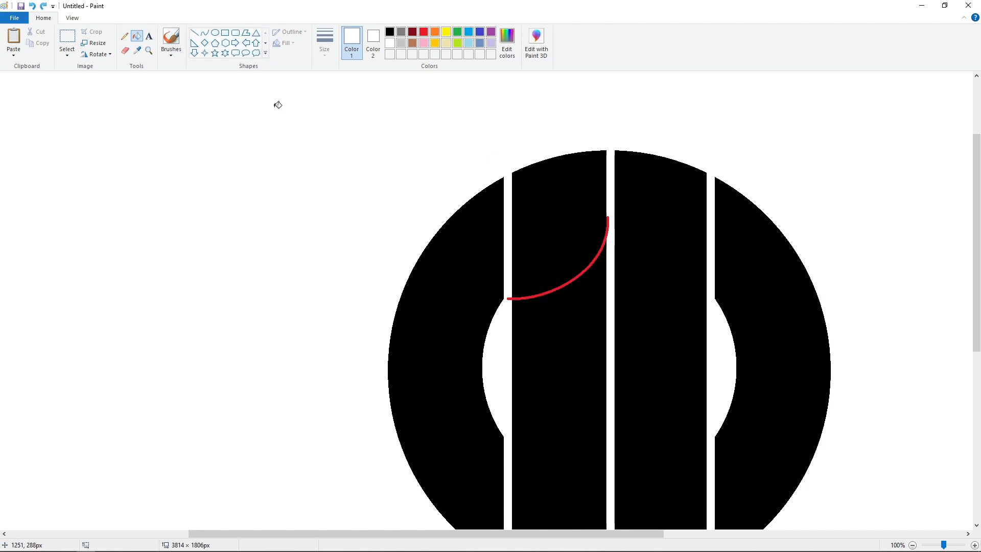
# Set the Curve tool to a thinner line size
pyautogui.click(205, 32)
pyautogui.click(325, 43)
pyautogui.click(340, 89)
pyautogui.click(325, 43)
pyautogui.click(345, 74)
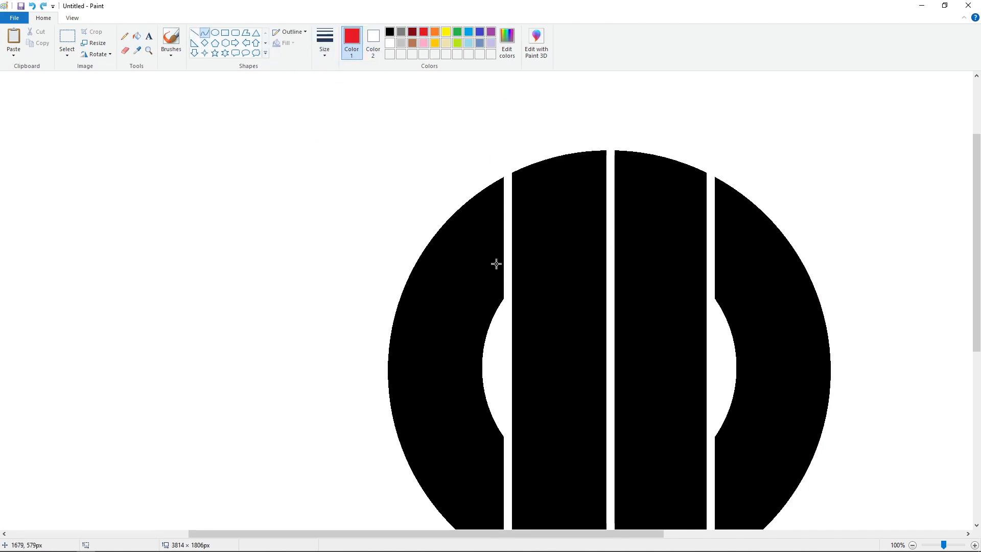
# Try to draw a thin red curve between the left and centre stripes and recolour it white
pyautogui.moveTo(561, 291); pyautogui.dragTo(604, 288)
pyautogui.hotkey('ctrl', 'z')
pyautogui.moveTo(511, 297); pyautogui.dragTo(604, 221)
pyautogui.moveTo(615, 270); pyautogui.dragTo(613, 271)
pyautogui.click(655, 271)
pyautogui.click(136, 35)
pyautogui.click(306, 148)
pyautogui.click(390, 43)
pyautogui.click(355, 157)
pyautogui.scroll(1, 592, 268)
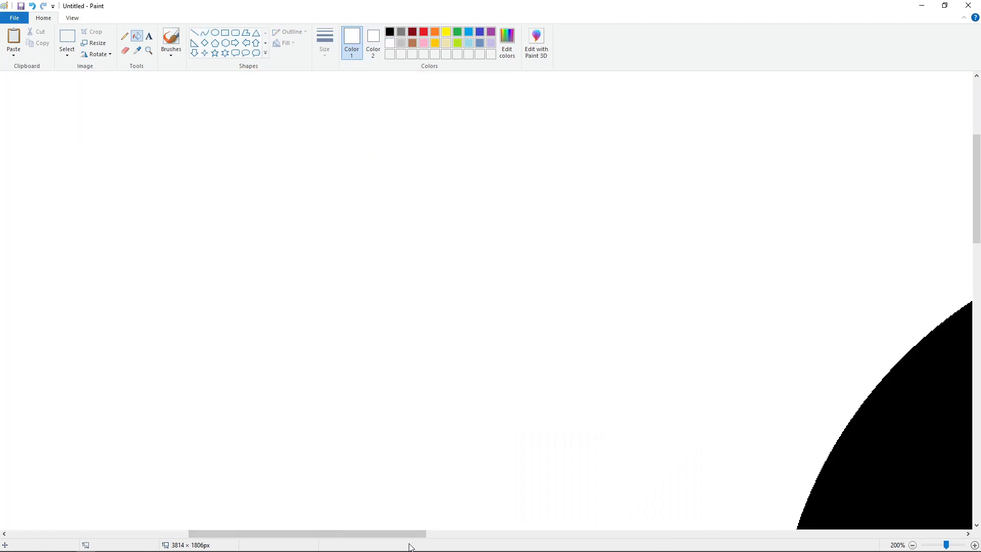
# Undo the thin curve and its white recolouring, returning the view to 100% zoom
pyautogui.hotkey('ctrl', 'z')
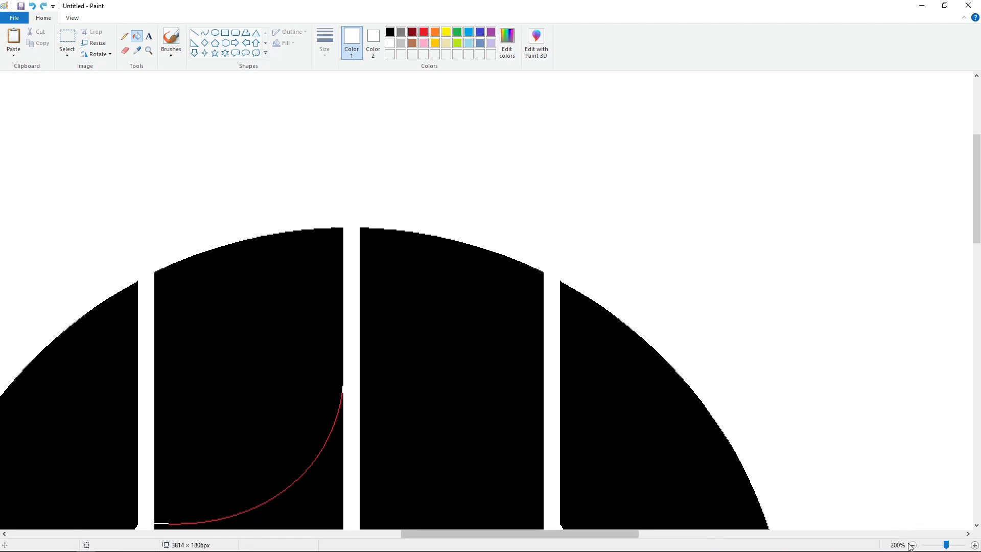
pyautogui.click(912, 545)
pyautogui.hotkey('ctrl', 'z')
pyautogui.hotkey('ctrl', 'z')
pyautogui.hotkey('ctrl', 'z')
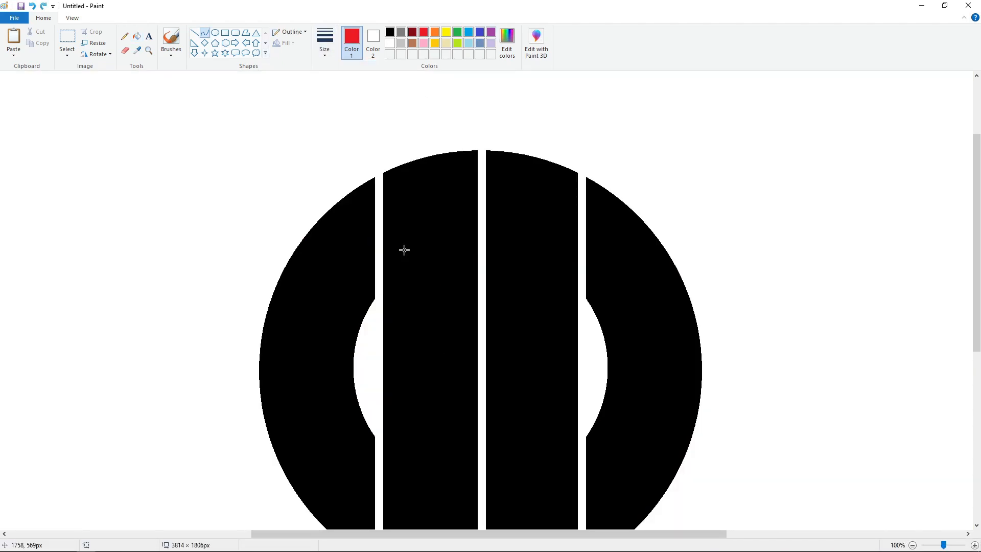
# Redraw the curve from the left stripe up to the centre stripe across the inner-left bar and recolour it white
pyautogui.moveTo(417, 269)
pyautogui.mouseDown()
pyautogui.moveTo(473, 265)
pyautogui.moveTo(479, 276)
pyautogui.mouseUp()
pyautogui.click(136, 32)
pyautogui.click(286, 138)
pyautogui.click(389, 43)
pyautogui.click(491, 123)
# Copy the area around the white curve to empty canvas and fill its neighbouring black parts white, isolating the curved piece
pyautogui.click(67, 36)
pyautogui.moveTo(344, 127); pyautogui.dragTo(556, 309)
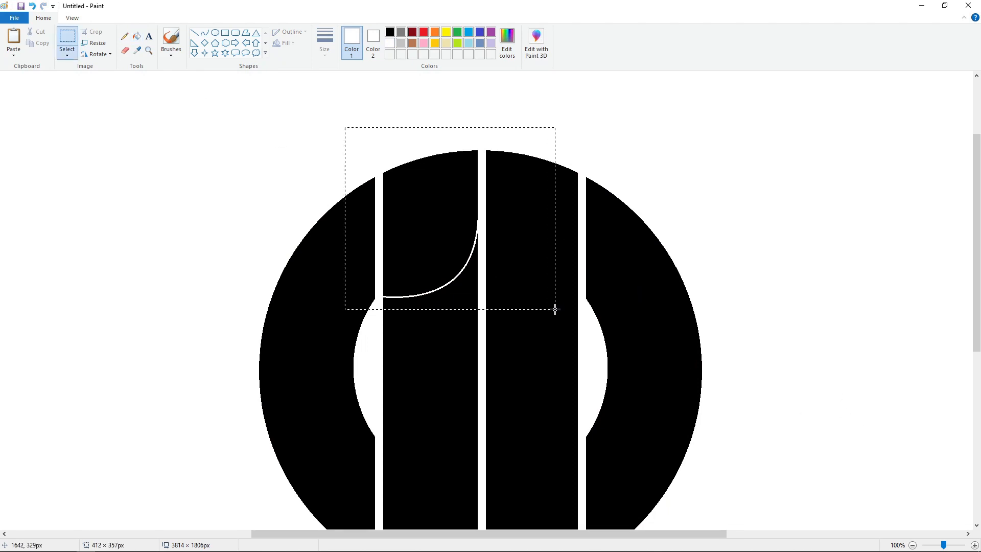
pyautogui.hotkey('ctrl', 'c')
pyautogui.hotkey('ctrl', 'v')
pyautogui.click(136, 36)
pyautogui.click(20, 199)
pyautogui.click(123, 237)
pyautogui.click(186, 215)
# Fill the isolated curved piece beside the disc red
pyautogui.click(975, 545)
pyautogui.scroll(-3, 486, 300)
pyautogui.moveTo(486, 534); pyautogui.dragTo(540, 535)
pyautogui.click(194, 33)
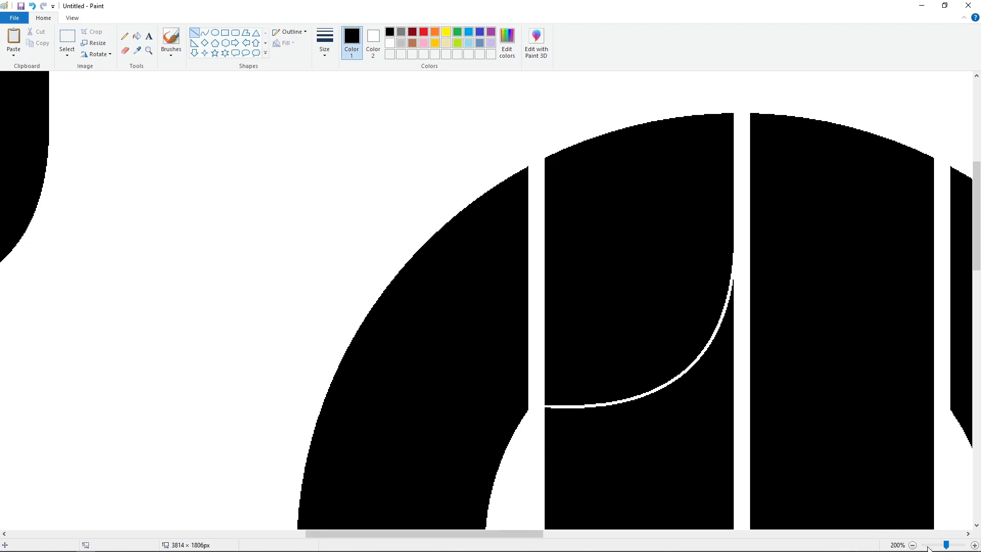
pyautogui.click(930, 545)
pyautogui.scroll(2, 397, 305)
pyautogui.click(424, 32)
pyautogui.click(137, 36)
pyautogui.click(234, 195)
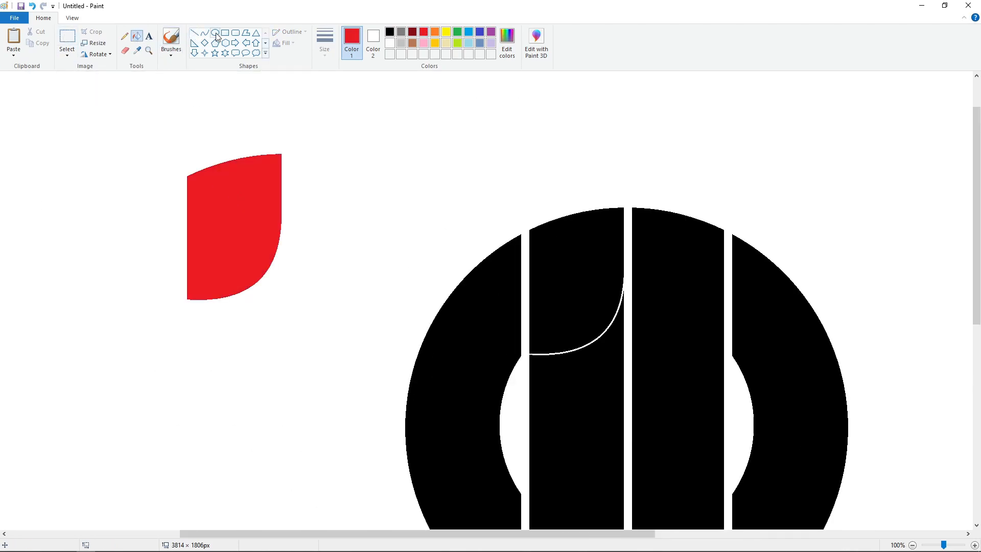
# Cut the slanted top off the red piece with a horizontal line and fill the cut-off part white
pyautogui.click(195, 32)
pyautogui.moveTo(238, 188); pyautogui.dragTo(289, 187)
pyautogui.click(136, 36)
pyautogui.click(225, 171)
# Try to place a vertically flipped copy of the red piece below the white curve on the inner-left bar
pyautogui.click(67, 37)
pyautogui.moveTo(85, 132); pyautogui.dragTo(337, 403)
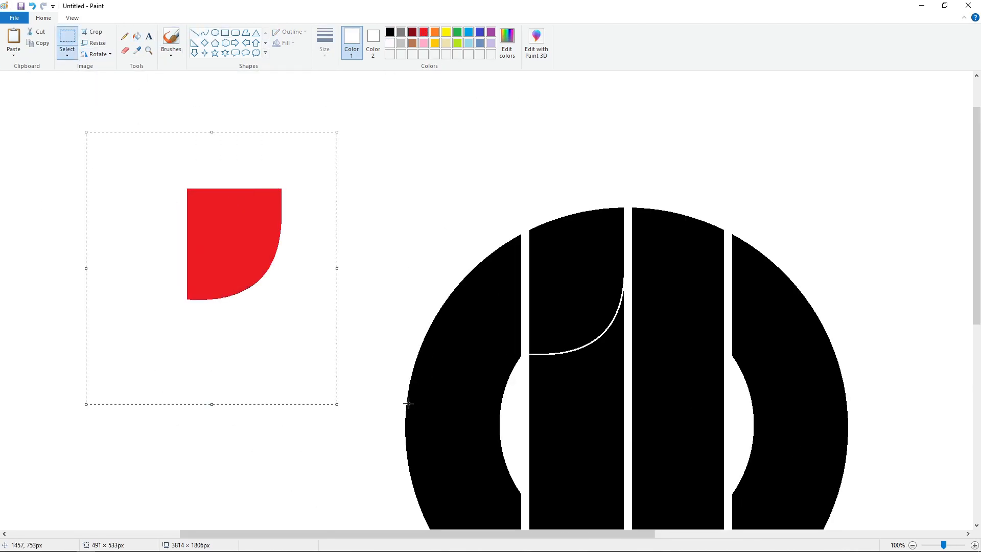
pyautogui.hotkey('ctrl', 'c')
pyautogui.scroll(-2, 795, 356)
pyautogui.hotkey('ctrl', 'v')
pyautogui.moveTo(127, 205); pyautogui.dragTo(551, 289)
pyautogui.press('Up')
pyautogui.press('Up')
pyautogui.press('Up')
pyautogui.press('Up')
pyautogui.press('Up')
pyautogui.press('Up')
pyautogui.press('Up')
pyautogui.press('Up')
pyautogui.press('Up')
pyautogui.press('Up')
pyautogui.press('Up')
pyautogui.press('Up')
pyautogui.press('Up')
pyautogui.press('Up')
pyautogui.press('Up')
pyautogui.press('Up')
pyautogui.press('Up')
pyautogui.press('Up')
pyautogui.press('Up')
pyautogui.press('Up')
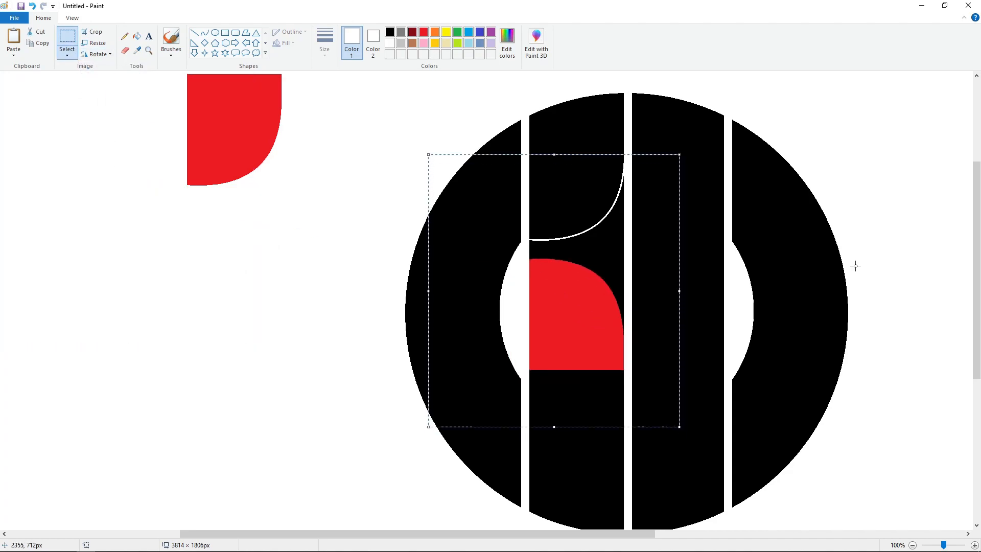
pyautogui.hotkey('ctrl', 'z')
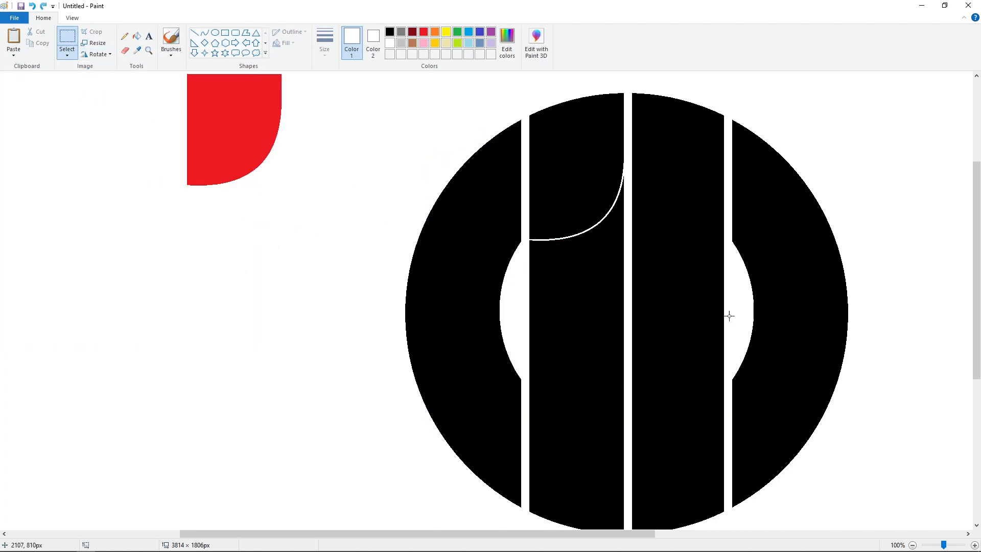
# Place a vertically flipped copy of the red piece on the inner-left bar, directly below the white curve
pyautogui.click(974, 545)
pyautogui.click(975, 545)
pyautogui.click(195, 32)
pyautogui.click(424, 31)
pyautogui.click(913, 545)
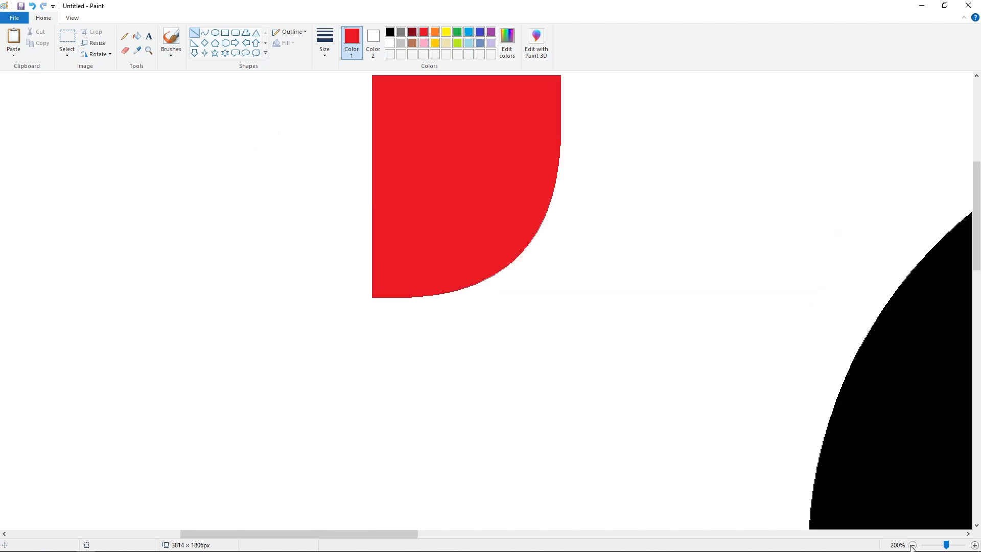
pyautogui.click(912, 545)
pyautogui.click(67, 37)
pyautogui.moveTo(83, 188); pyautogui.dragTo(342, 410)
pyautogui.hotkey('ctrl', 'c')
pyautogui.hotkey('ctrl', 'v')
pyautogui.moveTo(179, 189); pyautogui.dragTo(564, 388)
pyautogui.moveTo(506, 406); pyautogui.dragTo(546, 493)
pyautogui.press('Up')
pyautogui.press('Up')
pyautogui.press('Up')
pyautogui.press('Up')
pyautogui.press('Up')
pyautogui.press('Up')
pyautogui.press('Up')
pyautogui.press('Up')
pyautogui.click(475, 274)
# Fill the wedge between the two curves white and the flipped red copy black
pyautogui.click(137, 37)
pyautogui.click(390, 43)
pyautogui.click(605, 419)
pyautogui.click(390, 32)
pyautogui.click(576, 467)
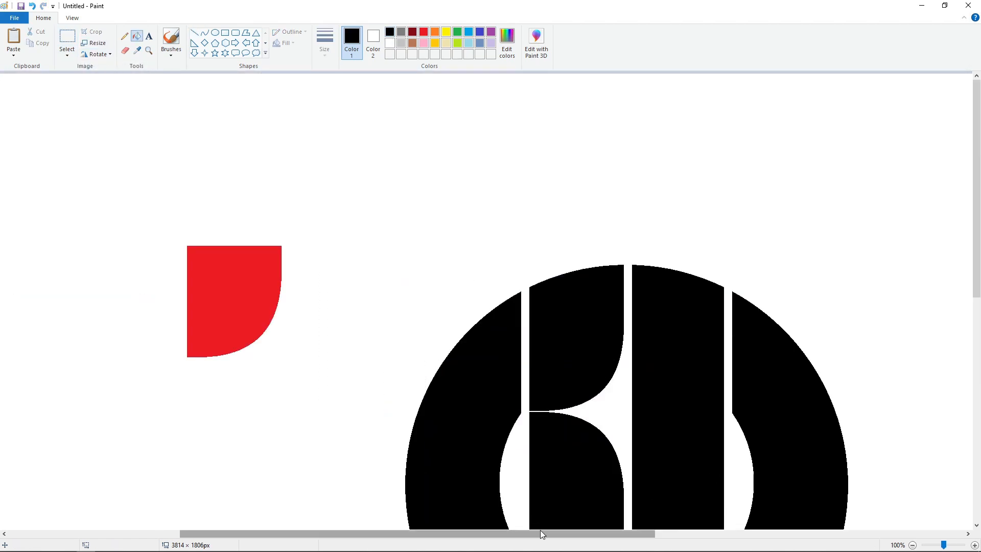
# Shorten the red piece beside the disc with a horizontal cut below its top edge and copy the shortened piece
pyautogui.scroll(-3, 716, 478)
pyautogui.hscroll(1, 715, 478)
pyautogui.scroll(3, 261, 188)
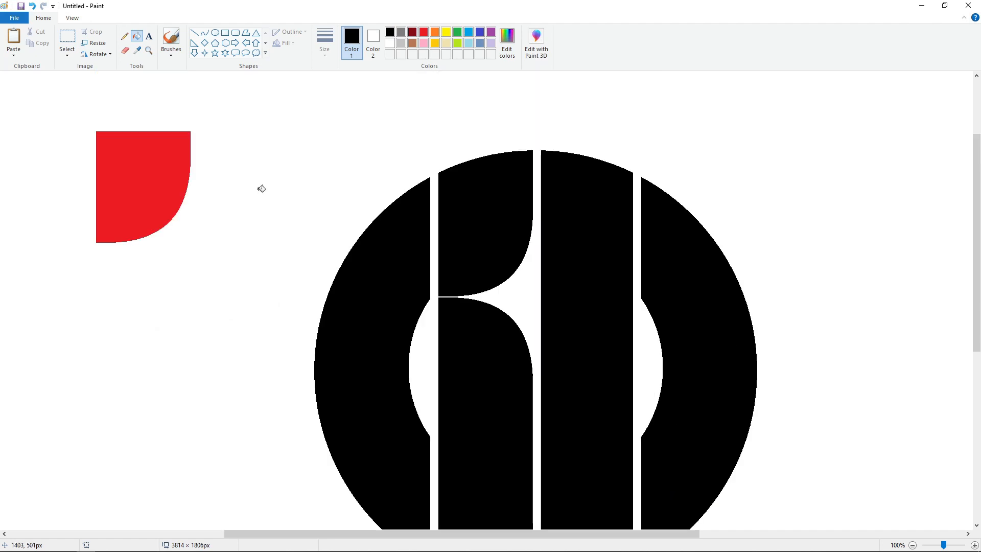
pyautogui.click(194, 32)
pyautogui.moveTo(100, 159); pyautogui.dragTo(239, 162)
pyautogui.click(67, 37)
pyautogui.moveTo(50, 106); pyautogui.dragTo(251, 312)
pyautogui.scroll(-3, 259, 313)
# Try to place a vertically flipped copy of the shortened red piece at the foot of the inner-right bar
pyautogui.hotkey('ctrl', 'v')
pyautogui.moveTo(127, 142); pyautogui.dragTo(528, 426)
pyautogui.click(96, 55)
pyautogui.click(106, 99)
pyautogui.moveTo(496, 467); pyautogui.dragTo(585, 415)
pyautogui.press('Right')
pyautogui.press('Right')
pyautogui.press('Right')
pyautogui.press('Right')
pyautogui.press('Right')
pyautogui.press('Right')
pyautogui.press('Right')
pyautogui.press('Right')
pyautogui.press('Right')
pyautogui.press('Right')
pyautogui.press('Right')
pyautogui.press('Right')
pyautogui.press('Left')
pyautogui.press('Left')
pyautogui.press('Left')
pyautogui.press('Left')
pyautogui.press('Left')
pyautogui.press('Down')
pyautogui.press('Down')
pyautogui.press('Left')
# Erase the red overhang beside the inner-right bar and fill the black remnant under the red piece red
pyautogui.click(125, 51)
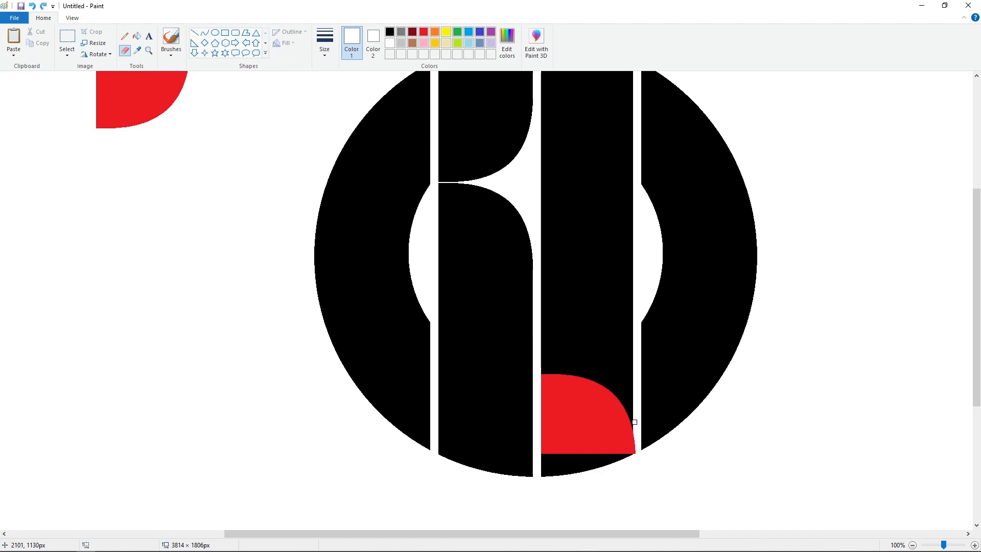
pyautogui.click(136, 35)
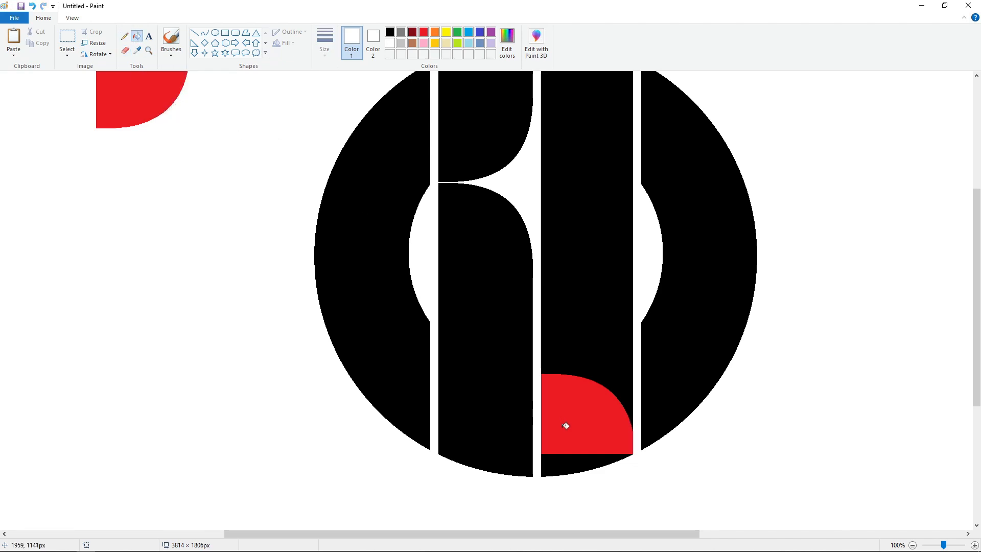
pyautogui.click(574, 262)
pyautogui.hotkey('ctrl', 'z')
pyautogui.click(424, 31)
pyautogui.click(577, 465)
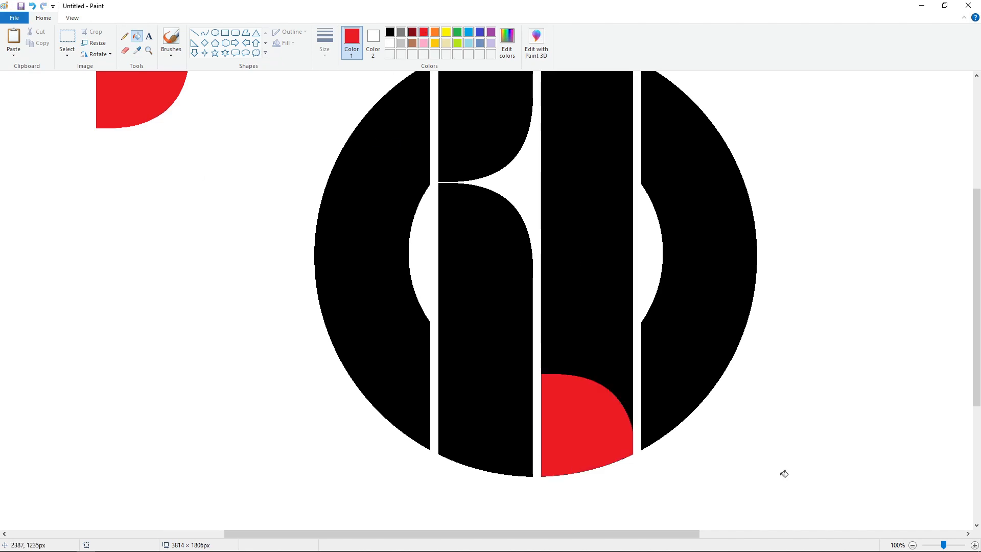
# Try another copy of the red piece higher on the inner-right bar, and undo it along with the previous red work
pyautogui.hotkey('ctrl', 'v')
pyautogui.click(97, 55)
pyautogui.moveTo(118, 115); pyautogui.dragTo(608, 260)
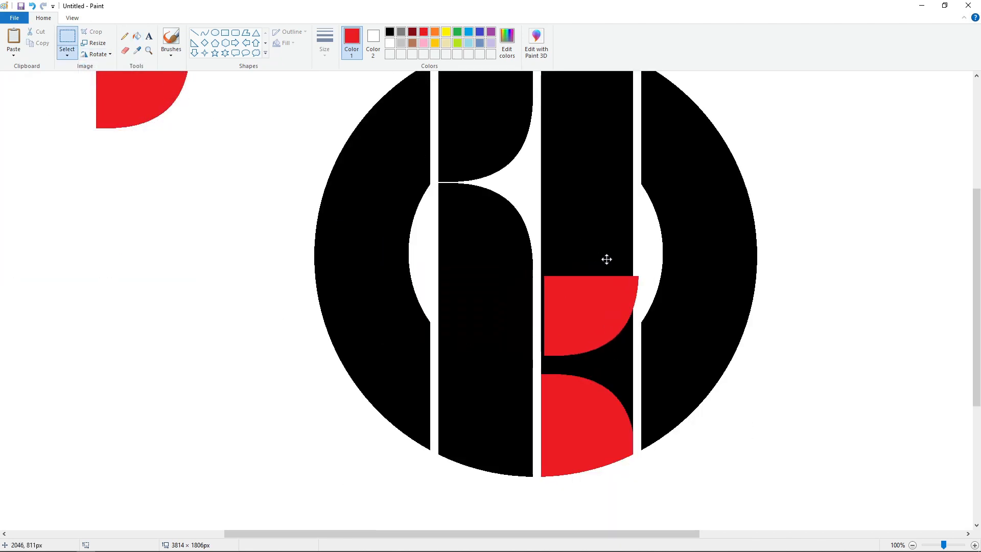
pyautogui.hotkey('ctrl', 'z')
pyautogui.hotkey('ctrl', 'z')
# Position a flipped copy of the shortened red piece at the inner-right bar's foot, with its curve ending on the bar's outer edge
pyautogui.hotkey('ctrl', 'v')
pyautogui.click(97, 54)
pyautogui.click(108, 99)
pyautogui.moveTo(80, 158); pyautogui.dragTo(566, 384)
pyautogui.press('Right')
pyautogui.press('Right')
pyautogui.press('Right')
pyautogui.press('Right')
pyautogui.press('Right')
pyautogui.press('Right')
pyautogui.press('Right')
pyautogui.press('Down')
pyautogui.press('Down')
pyautogui.press('Down')
pyautogui.press('Down')
pyautogui.press('Down')
pyautogui.press('Down')
pyautogui.press('Down')
pyautogui.press('Down')
pyautogui.press('Down')
pyautogui.press('Down')
pyautogui.press('Down')
pyautogui.click(820, 369)
# Fill the black remnant below the flipped piece red and erase the red overhang in the centre stripe
pyautogui.click(137, 37)
pyautogui.click(577, 465)
pyautogui.click(125, 51)
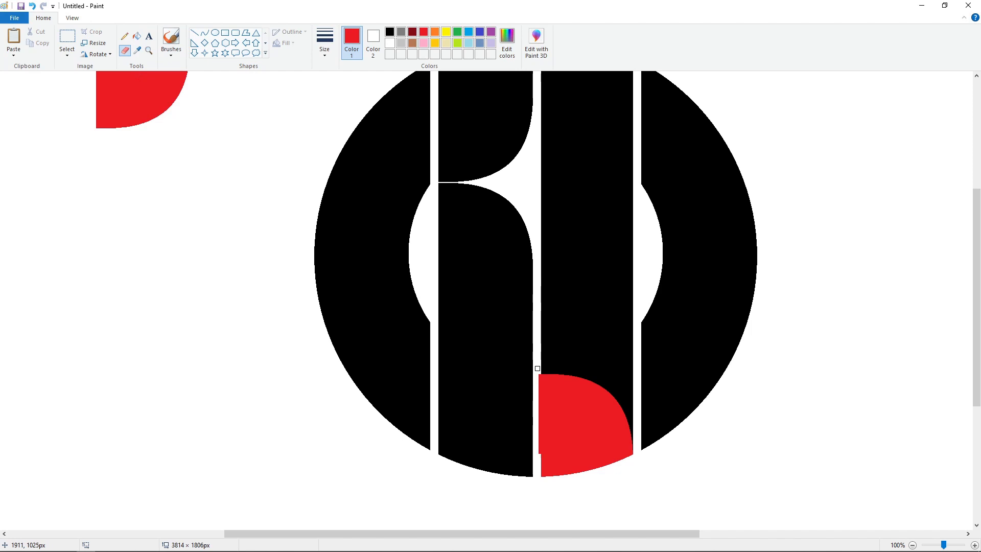
# Try to fill the black part of the inner-right bar above the red piece with white
pyautogui.click(137, 36)
pyautogui.click(389, 43)
pyautogui.click(609, 202)
pyautogui.hotkey('ctrl', 'z')
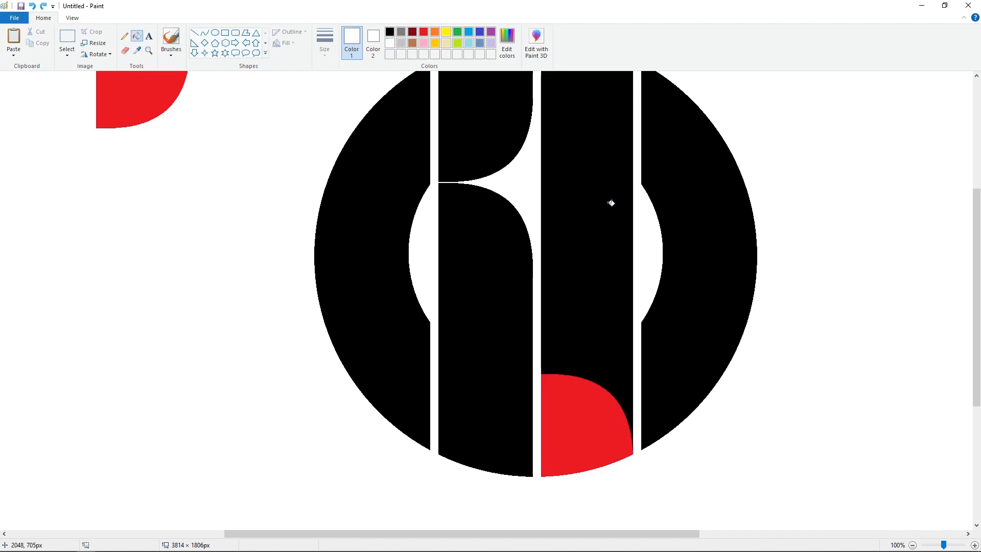
pyautogui.hotkey('ctrl', 'v')
pyautogui.click(97, 54)
pyautogui.click(106, 101)
pyautogui.moveTo(95, 188); pyautogui.dragTo(596, 281)
pyautogui.hotkey('ctrl', 'z')
# Place an unflipped copy of the red curved piece on the inner-right bar, directly above the red piece at its foot
pyautogui.hotkey('ctrl', 'v')
pyautogui.moveTo(119, 117); pyautogui.dragTo(611, 268)
pyautogui.press('Left')
pyautogui.press('Left')
pyautogui.press('Left')
pyautogui.press('Left')
pyautogui.press('Down')
pyautogui.press('Down')
pyautogui.press('Down')
pyautogui.press('Down')
pyautogui.press('Down')
pyautogui.press('Down')
pyautogui.press('Down')
pyautogui.press('Down')
pyautogui.press('Down')
pyautogui.press('Down')
pyautogui.press('Down')
pyautogui.press('Down')
pyautogui.press('Down')
pyautogui.press('Down')
pyautogui.press('Down')
pyautogui.press('Down')
pyautogui.press('Down')
pyautogui.press('Down')
pyautogui.press('Down')
pyautogui.press('Down')
pyautogui.click(729, 250)
# Erase the red overhang in the centre stripe, fill the wedge between the two red pieces white, and fill both pieces black
pyautogui.click(125, 50)
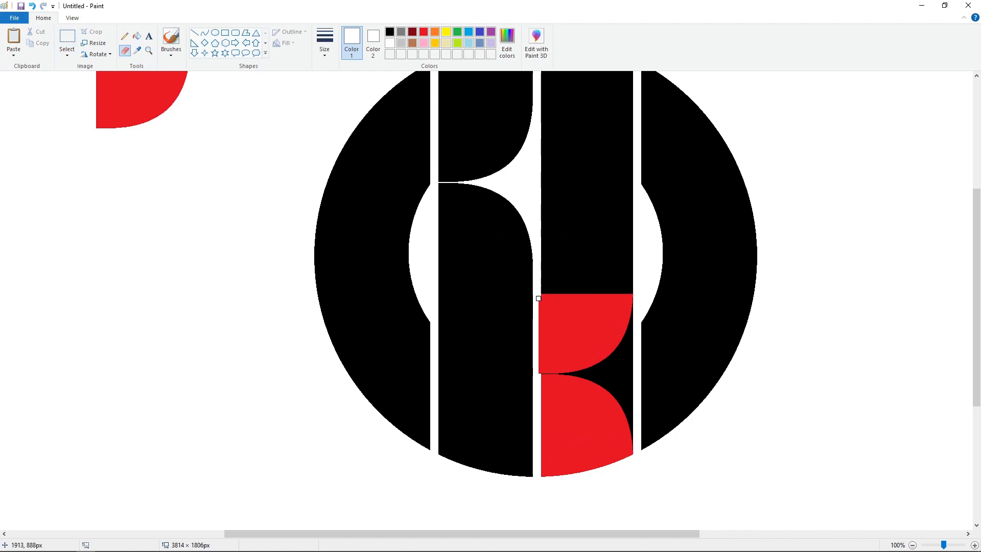
pyautogui.click(137, 35)
pyautogui.click(609, 377)
pyautogui.click(390, 34)
pyautogui.click(588, 332)
pyautogui.click(588, 423)
# Try a copy of the red curved piece on the upper part of the right outer segment, and delete it
pyautogui.scroll(1, 855, 468)
pyautogui.scroll(-1, 855, 468)
pyautogui.scroll(1, 855, 467)
pyautogui.hotkey('ctrl', 'v')
pyautogui.moveTo(122, 117); pyautogui.dragTo(679, 259)
pyautogui.press('Down')
pyautogui.press('Down')
pyautogui.press('Down')
pyautogui.press('Down')
pyautogui.press('Down')
pyautogui.press('Down')
pyautogui.press('Down')
pyautogui.press('Down')
pyautogui.press('Down')
pyautogui.press('Down')
pyautogui.press('Down')
pyautogui.press('Down')
pyautogui.press('Down')
pyautogui.press('Down')
pyautogui.press('Down')
pyautogui.press('Down')
pyautogui.press('Down')
pyautogui.press('Down')
pyautogui.press('Down')
pyautogui.press('Down')
pyautogui.press('Down')
pyautogui.press('Down')
pyautogui.press('Down')
pyautogui.press('Down')
pyautogui.press('Down')
pyautogui.press('Down')
pyautogui.press('Down')
pyautogui.press('Down')
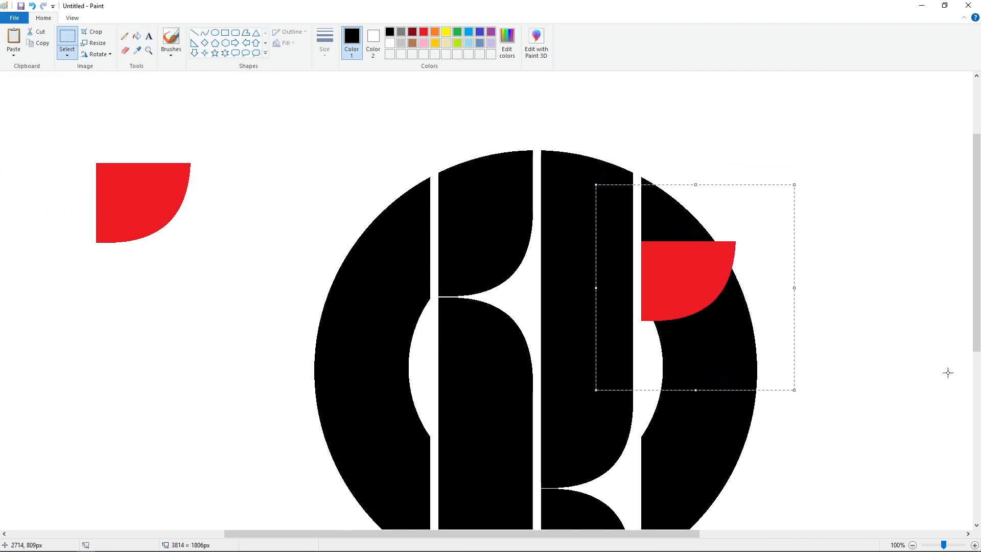
pyautogui.press('Delete')
# Close the right outer segment's inner recess with a straight black line along the stripe and fill the recess black
pyautogui.click(194, 32)
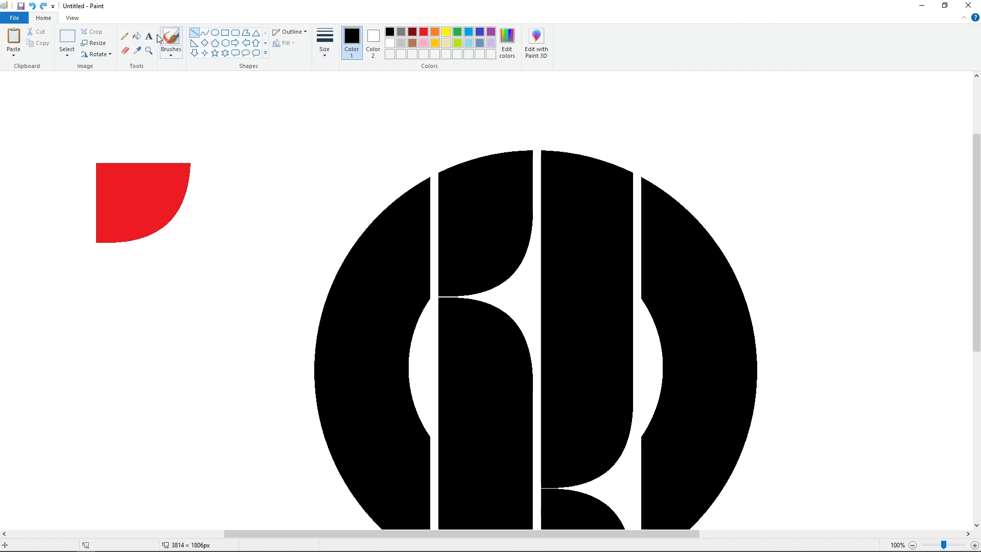
pyautogui.click(325, 43)
pyautogui.click(348, 134)
pyautogui.press('Left')
pyautogui.press('Left')
pyautogui.press('Left')
pyautogui.press('Left')
pyautogui.press('Left')
pyautogui.press('Left')
pyautogui.click(137, 36)
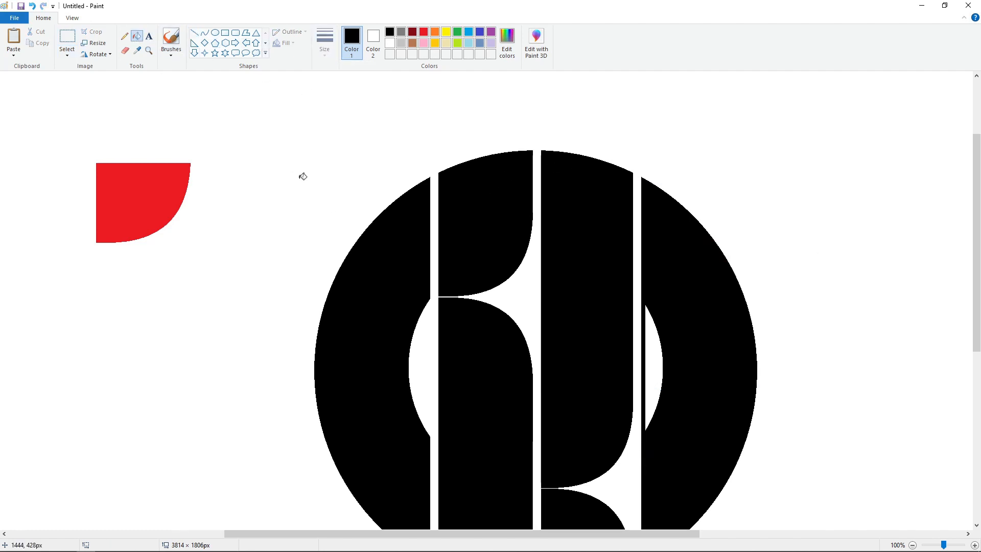
pyautogui.click(654, 368)
# Draw a red curve of about 213 × 124 px across the right outer segment's upper half and recolour it white
pyautogui.click(424, 31)
pyautogui.click(204, 32)
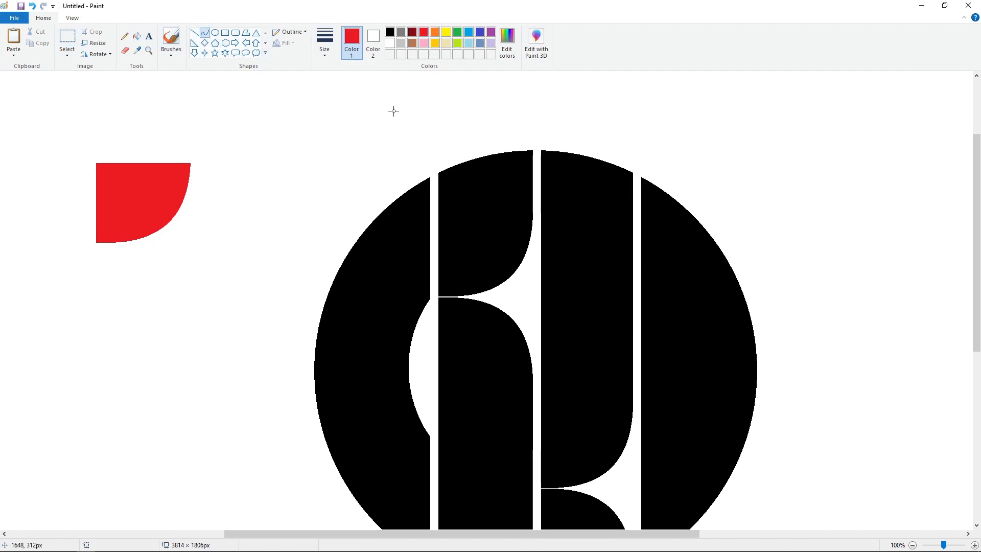
pyautogui.moveTo(641, 323)
pyautogui.mouseDown()
pyautogui.moveTo(749, 262)
pyautogui.moveTo(700, 320)
pyautogui.moveTo(736, 306)
pyautogui.mouseUp()
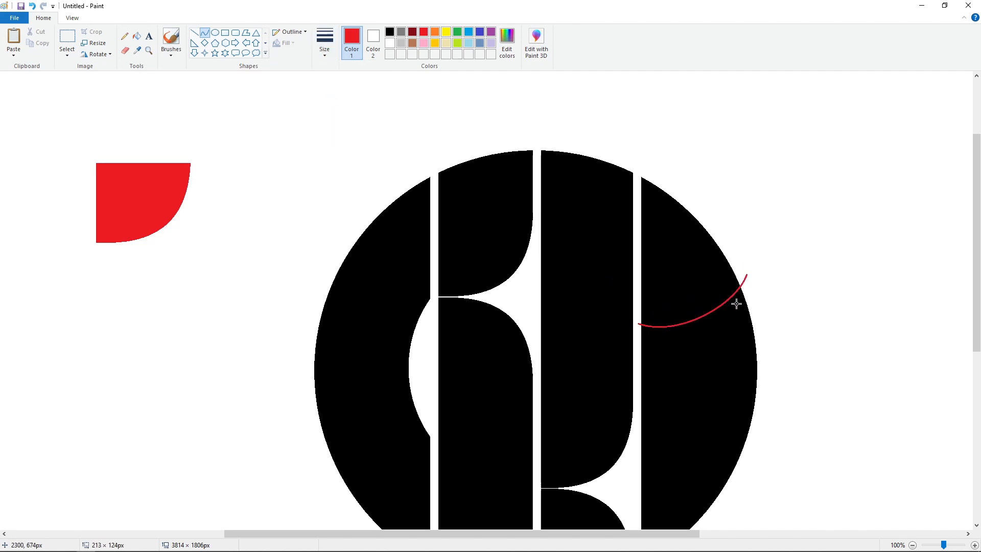
pyautogui.click(136, 36)
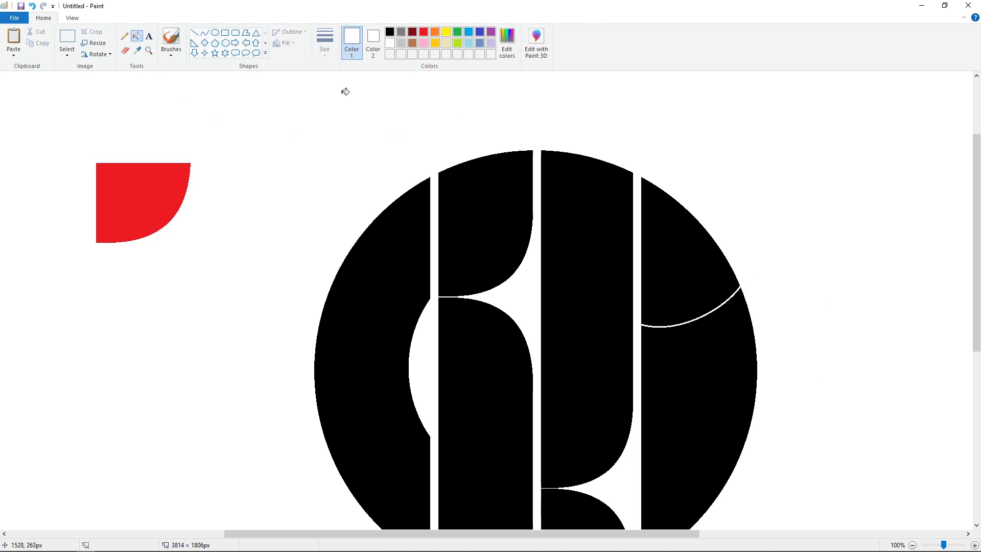
# Copy the area around the curved cut on the right outer segment and fill the black part below the cut red
pyautogui.scroll(-3, 830, 391)
pyautogui.click(67, 37)
pyautogui.scroll(3, 466, 201)
pyautogui.moveTo(669, 279); pyautogui.dragTo(776, 354)
pyautogui.hotkey('ctrl', 'c')
pyautogui.click(137, 35)
pyautogui.click(424, 33)
pyautogui.click(702, 386)
pyautogui.scroll(-3, 894, 389)
# Place a vertically flipped copy of the curved cut on the right outer segment's lower half, mirroring the upper cut
pyautogui.hotkey('ctrl', 'v')
pyautogui.click(97, 54)
pyautogui.click(107, 100)
pyautogui.moveTo(88, 206); pyautogui.dragTo(721, 276)
pyautogui.press('Down')
pyautogui.press('Down')
pyautogui.press('Down')
pyautogui.press('Down')
pyautogui.press('Down')
pyautogui.press('Down')
pyautogui.press('Down')
pyautogui.press('Down')
pyautogui.press('Down')
pyautogui.press('Down')
pyautogui.press('Down')
pyautogui.press('Down')
pyautogui.press('Down')
pyautogui.press('Down')
pyautogui.press('Down')
pyautogui.press('Down')
pyautogui.press('Down')
pyautogui.press('Down')
pyautogui.press('Down')
pyautogui.press('Down')
pyautogui.click(828, 309)
# Fill the right outer segment's middle between the two cuts and the spare red piece beside the disc with white
pyautogui.scroll(3, 827, 309)
pyautogui.click(136, 35)
pyautogui.click(389, 43)
pyautogui.click(702, 238)
pyautogui.click(715, 289)
pyautogui.scroll(3, 788, 292)
pyautogui.click(145, 177)
pyautogui.scroll(1, 724, 462)
# Flatten the inner end of the upper-right piece's curved edge with short black lines
pyautogui.scroll(-3, 724, 461)
pyautogui.moveTo(409, 533); pyautogui.dragTo(583, 533)
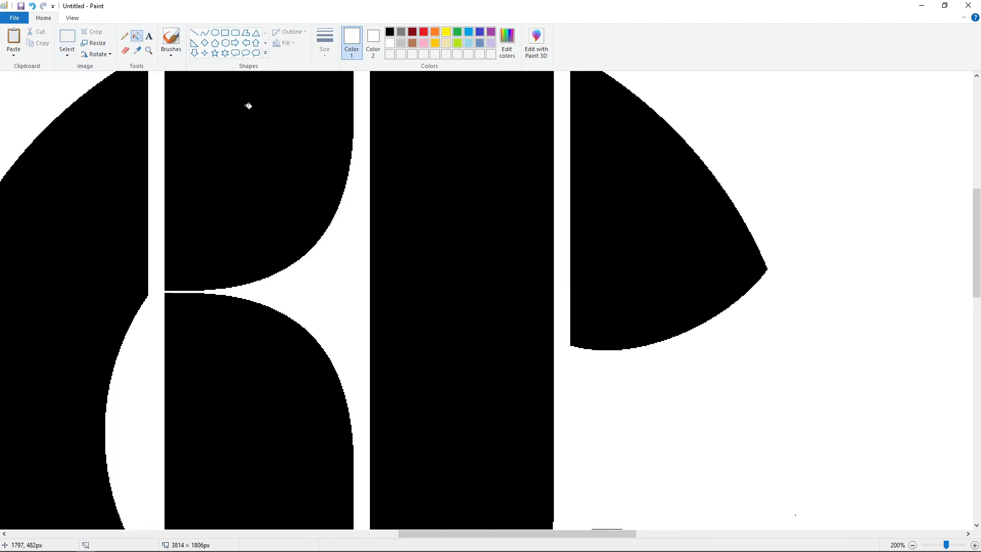
pyautogui.click(195, 32)
pyautogui.click(390, 32)
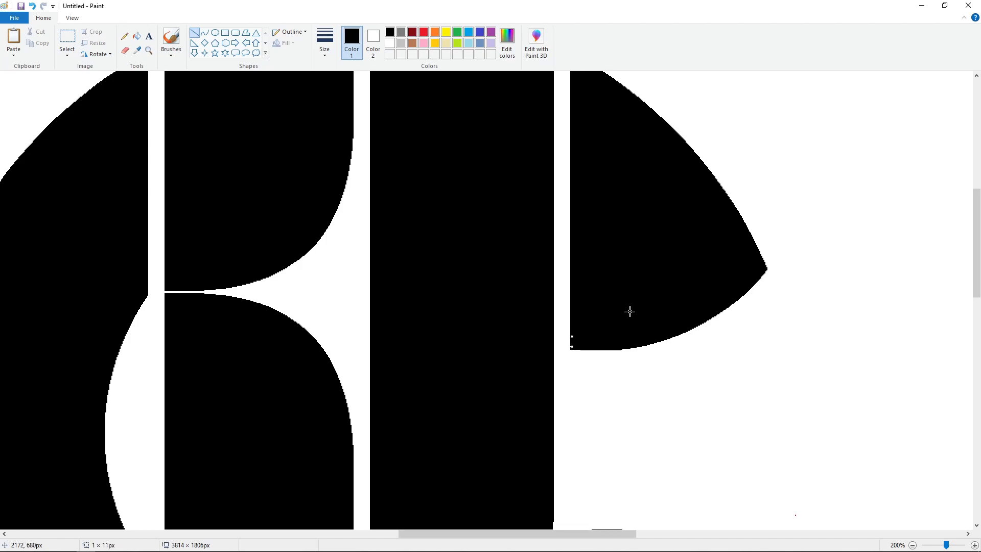
# Flatten the inner end of the lower-right piece's curved edge with a short thick black line
pyautogui.scroll(-5, 777, 346)
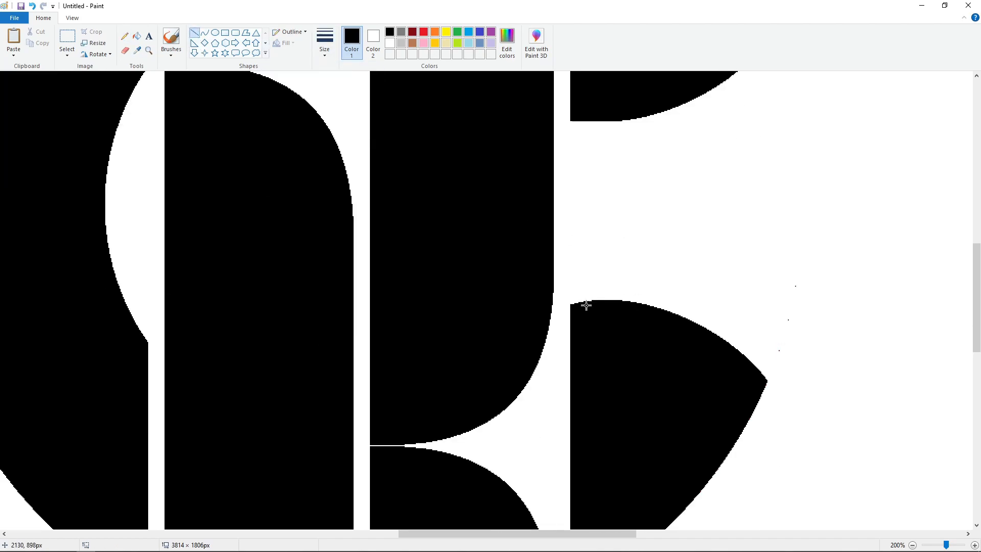
pyautogui.click(324, 44)
pyautogui.click(348, 135)
pyautogui.moveTo(577, 305); pyautogui.dragTo(576, 304)
pyautogui.click(912, 545)
pyautogui.click(913, 545)
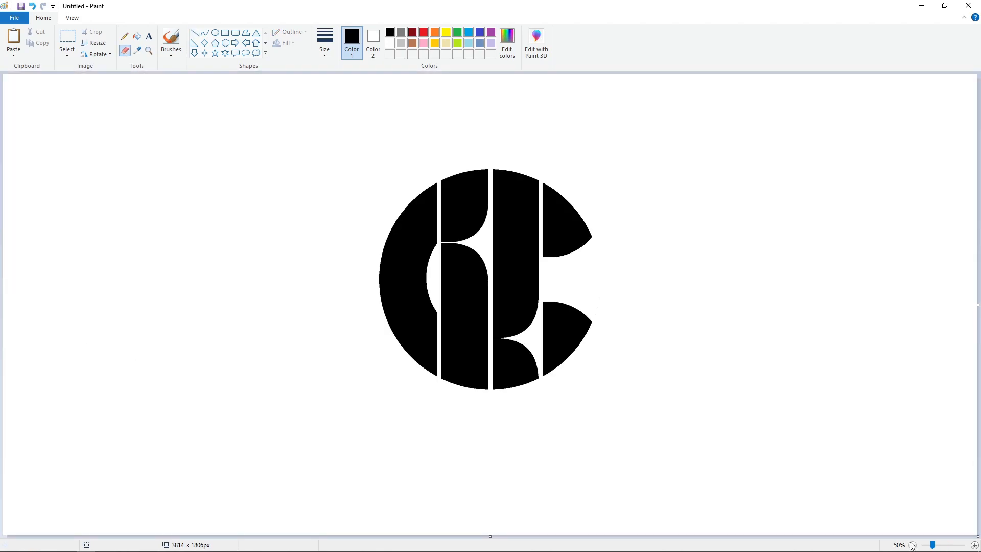
# Draw a purple square outline around the circular logo, adjusting its two vertical sides to fit more closely
pyautogui.click(490, 34)
pyautogui.moveTo(330, 148)
pyautogui.mouseDown()
pyautogui.moveTo(655, 394)
pyautogui.moveTo(653, 405)
pyautogui.mouseUp()
pyautogui.moveTo(329, 277)
pyautogui.mouseDown()
pyautogui.moveTo(359, 283)
pyautogui.moveTo(344, 281)
pyautogui.mouseUp()
pyautogui.moveTo(653, 277); pyautogui.dragTo(635, 280)
# Raise the purple outline's upper edge and nudge the square vertically until it is centred around the logo
pyautogui.press('Down')
pyautogui.press('Down')
pyautogui.press('Down')
pyautogui.press('Down')
pyautogui.press('Down')
pyautogui.press('Down')
pyautogui.press('Down')
pyautogui.press('Down')
pyautogui.press('Down')
pyautogui.press('Down')
pyautogui.moveTo(491, 149); pyautogui.dragTo(489, 116)
pyautogui.press('Up')
pyautogui.press('Up')
pyautogui.press('Up')
pyautogui.press('Down')
pyautogui.press('Down')
pyautogui.press('Down')
pyautogui.press('Down')
pyautogui.press('Down')
pyautogui.press('Down')
pyautogui.press('Down')
pyautogui.press('Down')
pyautogui.press('Down')
pyautogui.press('Down')
pyautogui.press('Down')
pyautogui.press('Down')
pyautogui.press('Down')
pyautogui.press('Down')
pyautogui.press('Up')
pyautogui.press('Up')
pyautogui.press('Up')
pyautogui.press('Up')
pyautogui.press('Up')
pyautogui.press('Up')
pyautogui.press('Up')
pyautogui.press('Up')
pyautogui.press('Up')
pyautogui.press('Up')
pyautogui.press('Up')
pyautogui.press('Up')
pyautogui.press('Up')
pyautogui.press('Up')
pyautogui.press('Up')
pyautogui.press('Up')
pyautogui.press('Up')
pyautogui.press('Up')
pyautogui.press('Up')
pyautogui.press('Up')
pyautogui.press('Down')
pyautogui.press('Down')
pyautogui.press('Down')
pyautogui.press('Down')
pyautogui.press('Down')
pyautogui.press('Down')
pyautogui.press('Down')
pyautogui.press('Down')
pyautogui.press('Down')
pyautogui.press('Down')
pyautogui.press('Down')
pyautogui.press('Down')
pyautogui.press('Down')
pyautogui.press('Down')
pyautogui.press('Down')
pyautogui.press('Down')
pyautogui.press('Down')
pyautogui.press('Down')
pyautogui.press('Down')
pyautogui.press('Down')
pyautogui.press('Down')
pyautogui.press('Down')
pyautogui.press('Down')
pyautogui.press('Down')
pyautogui.press('Down')
pyautogui.press('Down')
pyautogui.press('Down')
pyautogui.press('Down')
pyautogui.press('Down')
pyautogui.press('Down')
pyautogui.press('Down')
pyautogui.press('Down')
pyautogui.press('Down')
pyautogui.press('Down')
pyautogui.press('Down')
pyautogui.press('Down')
pyautogui.press('Down')
pyautogui.press('Down')
pyautogui.press('Down')
pyautogui.press('Down')
pyautogui.press('Up')
pyautogui.press('Up')
pyautogui.press('Up')
pyautogui.press('Up')
pyautogui.press('Up')
pyautogui.press('Up')
pyautogui.press('Up')
pyautogui.press('Up')
pyautogui.press('Up')
pyautogui.press('Up')
pyautogui.press('Up')
pyautogui.press('Up')
pyautogui.press('Up')
pyautogui.press('Up')
pyautogui.press('Up')
pyautogui.press('Up')
pyautogui.press('Up')
pyautogui.press('Up')
pyautogui.press('Up')
pyautogui.press('Up')
# Fill the square's background and the gaps between the logo pieces with purple
pyautogui.click(136, 35)
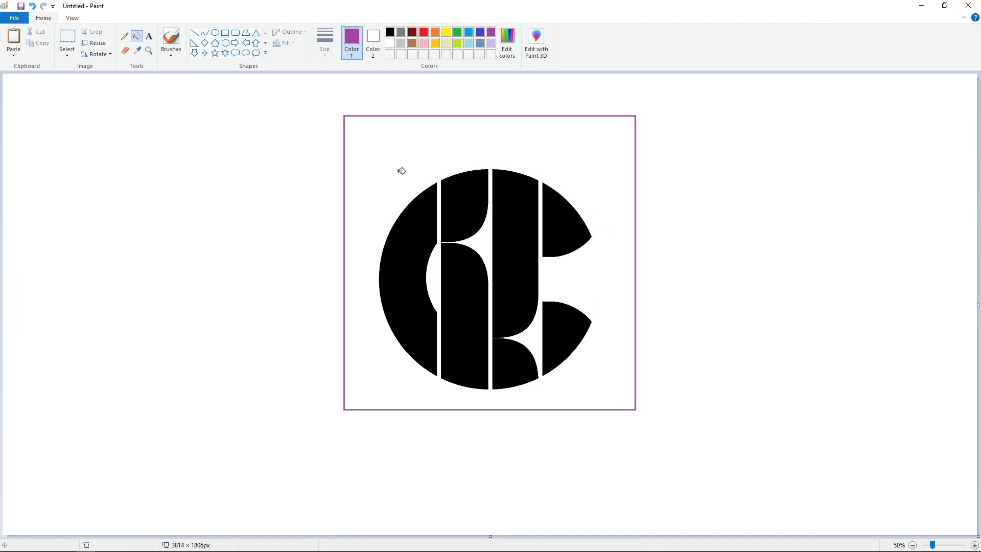
pyautogui.click(381, 152)
pyautogui.click(67, 37)
pyautogui.click(760, 409)
pyautogui.click(136, 36)
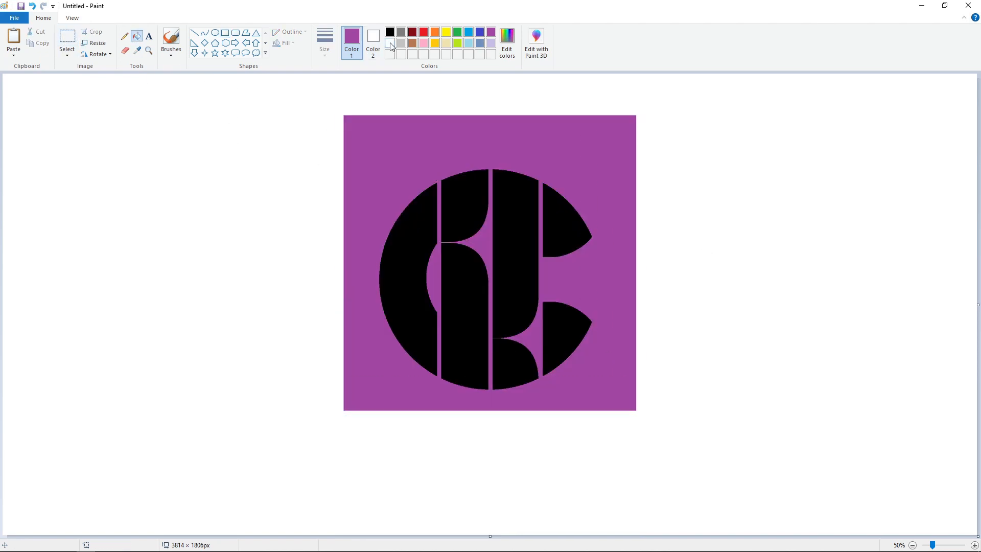
# Try white as the fill for the background behind the logo, and set up a thick black pencil
pyautogui.click(390, 43)
pyautogui.click(565, 333)
pyautogui.click(125, 36)
pyautogui.click(327, 54)
pyautogui.click(348, 132)
pyautogui.click(390, 31)
# Paste the purple square with the logo and position it at the centre of the canvas
pyautogui.hotkey('ctrl', 'v')
pyautogui.moveTo(162, 230); pyautogui.dragTo(502, 383)
pyautogui.press('Up')
pyautogui.press('Up')
pyautogui.press('Up')
pyautogui.press('Up')
pyautogui.press('Up')
pyautogui.press('Up')
pyautogui.press('Up')
pyautogui.press('Up')
pyautogui.press('Up')
pyautogui.press('Up')
pyautogui.press('Up')
pyautogui.press('Up')
pyautogui.press('Up')
pyautogui.press('Up')
pyautogui.press('Up')
pyautogui.press('Up')
pyautogui.press('Up')
pyautogui.press('Up')
pyautogui.press('Up')
pyautogui.press('Up')
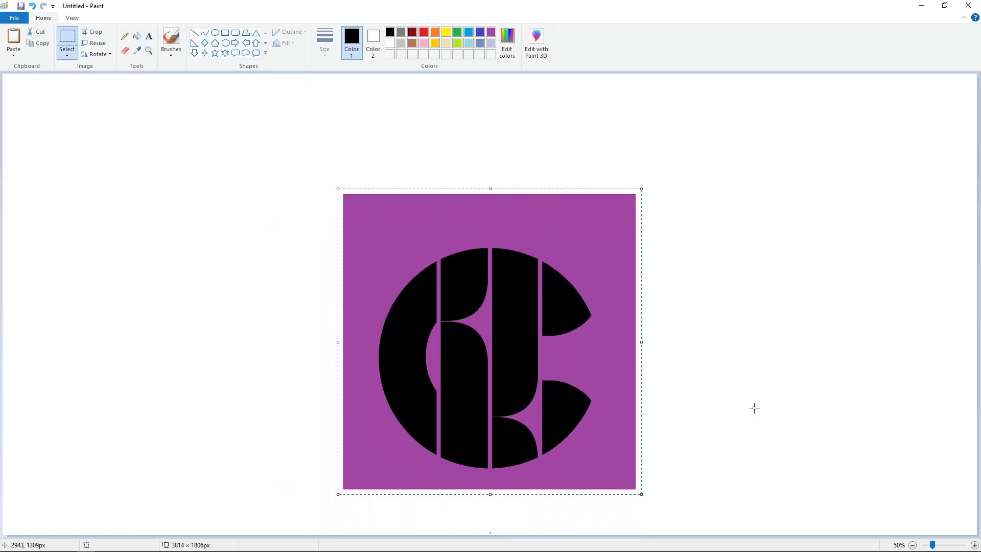
pyautogui.click(754, 408)
# Erase the stray marks left around the purple square
pyautogui.click(125, 51)
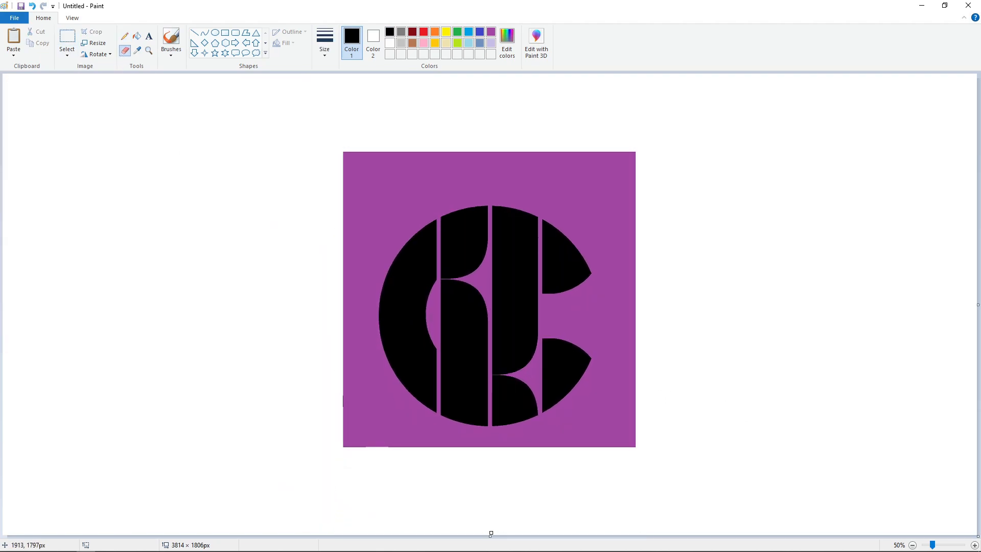
pyautogui.click(96, 302)
# Add the black text "B B C" in Gill Sans MT across the upper part of the canvas
pyautogui.click(123, 35)
pyautogui.click(97, 121)
pyautogui.write('b')
pyautogui.press('BackSpace')
pyautogui.write('B')
pyautogui.press('BackSpace')
pyautogui.hotkey('ctrl', 'b')
pyautogui.write('BB')
pyautogui.press('BackSpace')
pyautogui.write('B')
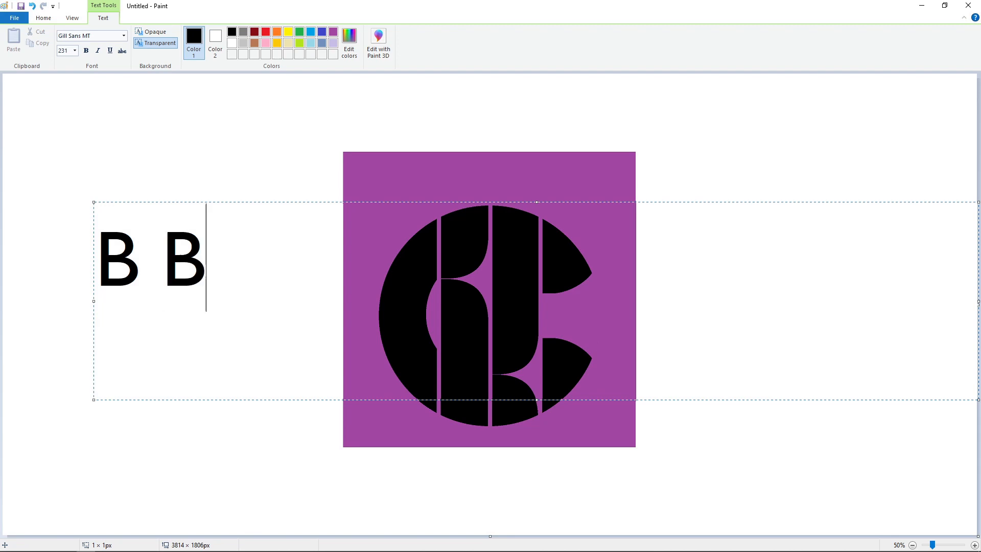
pyautogui.write(' C')
# Move the B B C text onto the upper part of the purple square and try font size 200
pyautogui.moveTo(94, 301); pyautogui.dragTo(336, 300)
pyautogui.moveTo(658, 202); pyautogui.dragTo(658, 134)
pyautogui.hotkey('ctrl', 'a')
pyautogui.click(75, 52)
pyautogui.write('200')
pyautogui.press('Return')
pyautogui.click(572, 171)
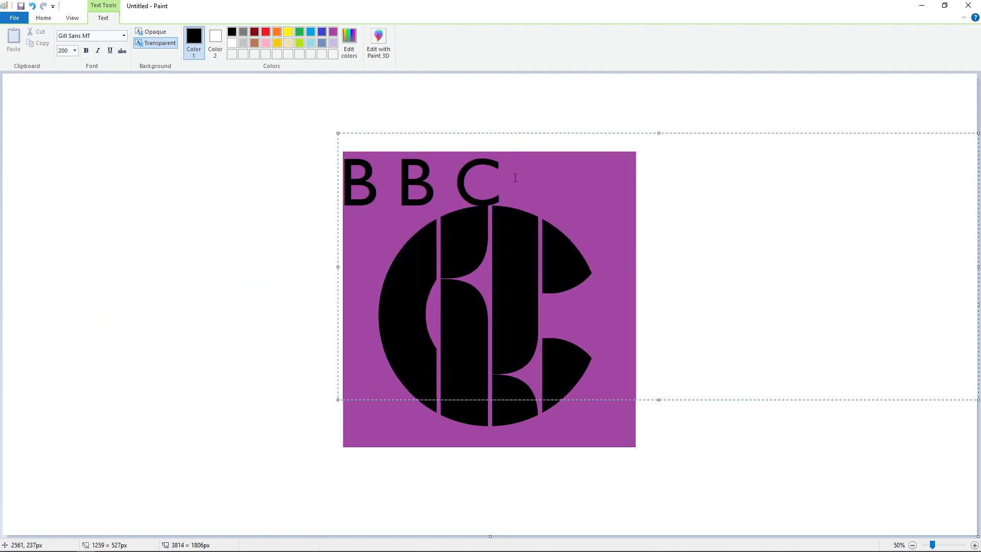
# Try font size 150 for the B B C text and shift it slightly inward from the purple square's corner
pyautogui.hotkey('ctrl', 'a')
pyautogui.click(75, 52)
pyautogui.write('150')
pyautogui.press('Return')
pyautogui.click(510, 199)
pyautogui.moveTo(337, 267); pyautogui.dragTo(350, 268)
pyautogui.moveTo(664, 133); pyautogui.dragTo(665, 144)
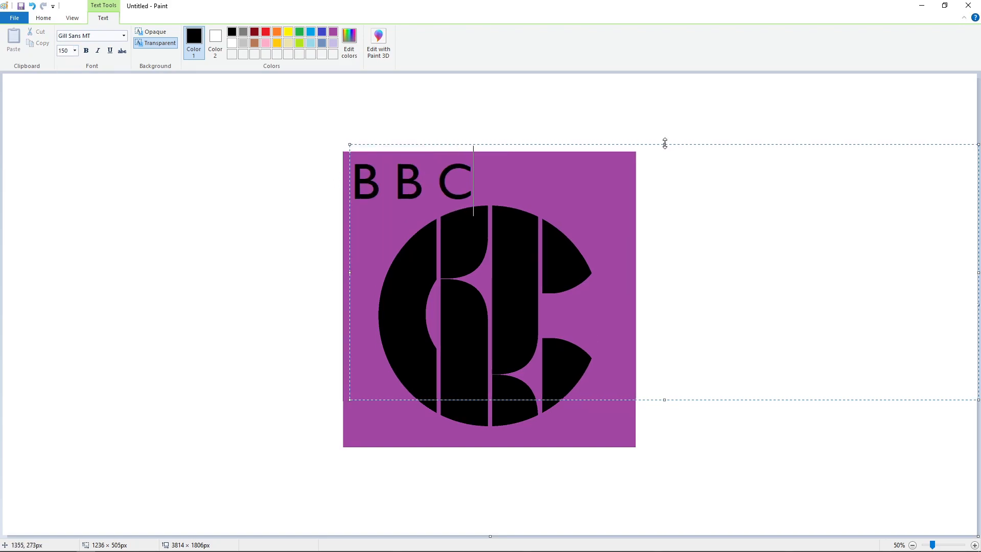
# Set the B B C text to size 120 and place it on the blank canvas beside the purple square
pyautogui.hotkey('ctrl', 'a')
pyautogui.click(75, 51)
pyautogui.write('120')
pyautogui.press('Return')
pyautogui.click(444, 192)
pyautogui.moveTo(349, 272); pyautogui.dragTo(83, 271)
pyautogui.click(562, 454)
# Draw a purple rectangle of about 160 × 150 px around the first B and fill its interior purple
pyautogui.click(974, 545)
pyautogui.click(974, 545)
pyautogui.click(224, 33)
pyautogui.moveTo(296, 172); pyautogui.dragTo(460, 325)
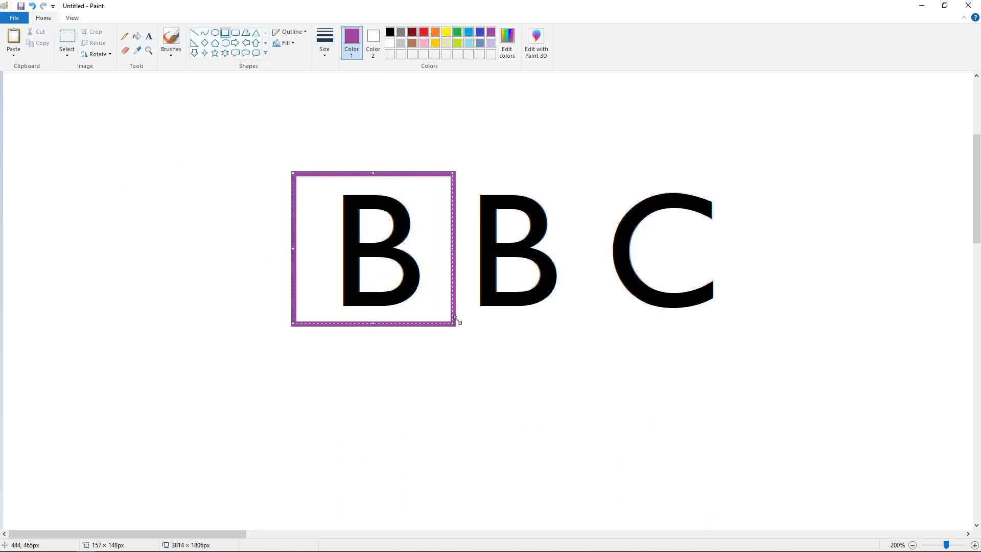
pyautogui.click(136, 36)
pyautogui.click(378, 278)
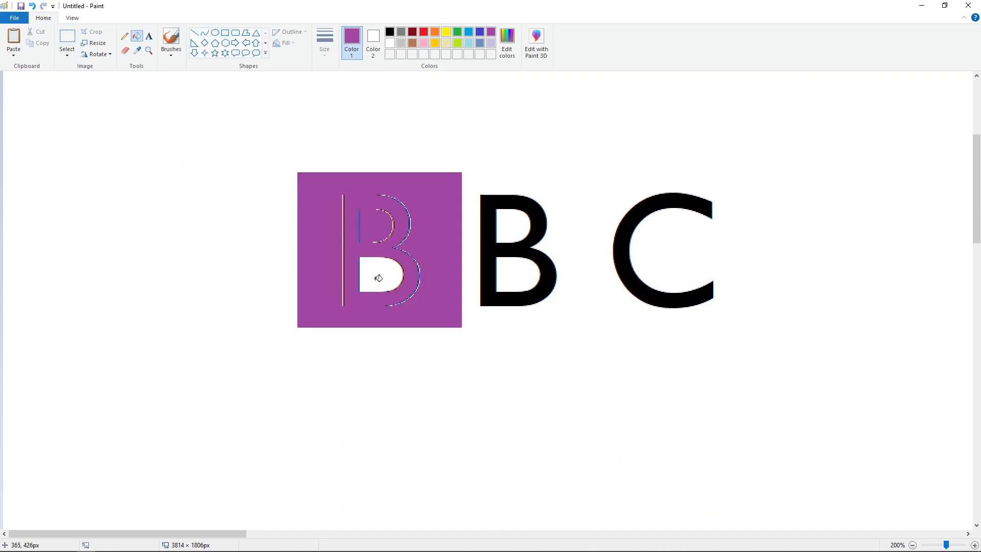
# Paste a copy of the purple B tile onto the blank area below the lettering
pyautogui.click(66, 39)
pyautogui.scroll(-3, 669, 357)
pyautogui.hotkey('ctrl', 'v')
pyautogui.moveTo(153, 179); pyautogui.dragTo(306, 381)
pyautogui.click(545, 381)
# Paste a second purple B tile beside the first copy, aligned with it and separated by a narrow gap
pyautogui.hotkey('ctrl', 'v')
pyautogui.moveTo(155, 213); pyautogui.dragTo(472, 411)
pyautogui.press('Right')
pyautogui.press('Right')
pyautogui.press('Right')
pyautogui.press('Right')
pyautogui.press('Right')
pyautogui.press('Right')
pyautogui.press('Right')
pyautogui.press('Right')
pyautogui.press('Right')
pyautogui.press('Right')
pyautogui.press('Right')
pyautogui.press('Right')
pyautogui.press('Down')
pyautogui.press('Down')
pyautogui.press('Down')
pyautogui.press('Right')
pyautogui.click(182, 92)
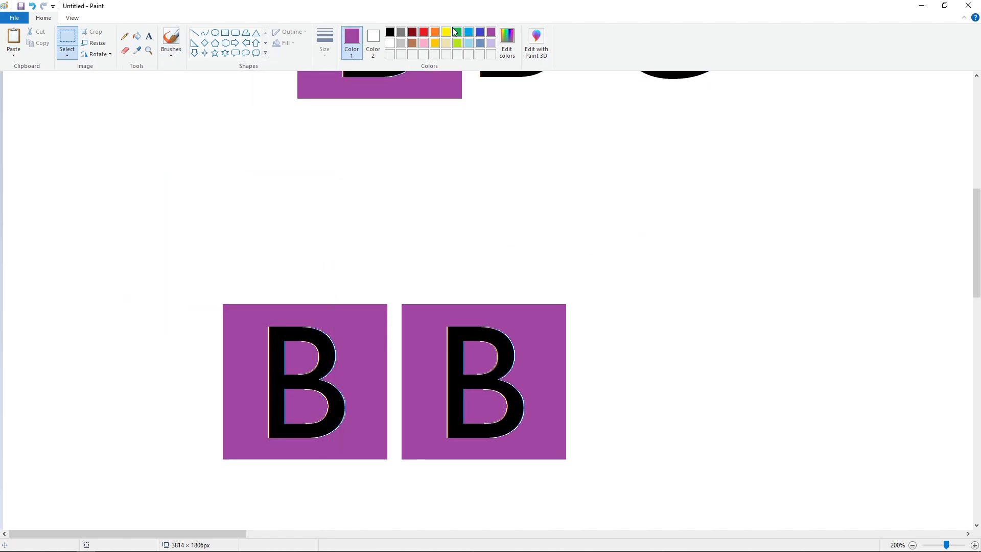
# Make a red spacer bar as wide as the gap between the two B tiles, with white around it
pyautogui.click(137, 36)
pyautogui.click(286, 230)
pyautogui.hotkey('ctrl', 'z')
pyautogui.hotkey('ctrl', 'v')
pyautogui.moveTo(30, 97); pyautogui.dragTo(101, 253)
pyautogui.click(137, 36)
pyautogui.click(390, 43)
pyautogui.click(92, 245)
pyautogui.click(121, 250)
# Copy the red spacer bar and place it against the outer edge of the second B tile
pyautogui.click(67, 37)
pyautogui.moveTo(56, 189); pyautogui.dragTo(158, 352)
pyautogui.moveTo(61, 140); pyautogui.dragTo(595, 385)
pyautogui.press('Left')
pyautogui.press('Left')
pyautogui.press('Left')
pyautogui.press('Left')
pyautogui.press('Left')
pyautogui.press('Left')
pyautogui.press('Left')
pyautogui.press('Left')
pyautogui.press('Left')
pyautogui.press('Left')
pyautogui.press('Left')
pyautogui.press('Left')
pyautogui.press('Left')
pyautogui.press('Left')
pyautogui.press('Left')
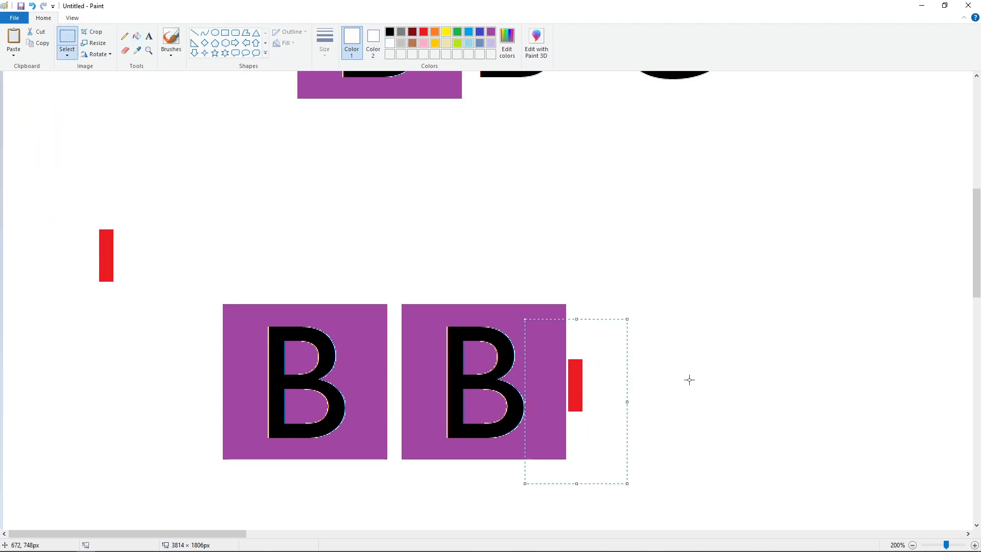
# Cover the B on the original purple tile with a solid-filled white rectangle and fill that area purple
pyautogui.scroll(3, 530, 368)
pyautogui.click(137, 37)
pyautogui.click(225, 32)
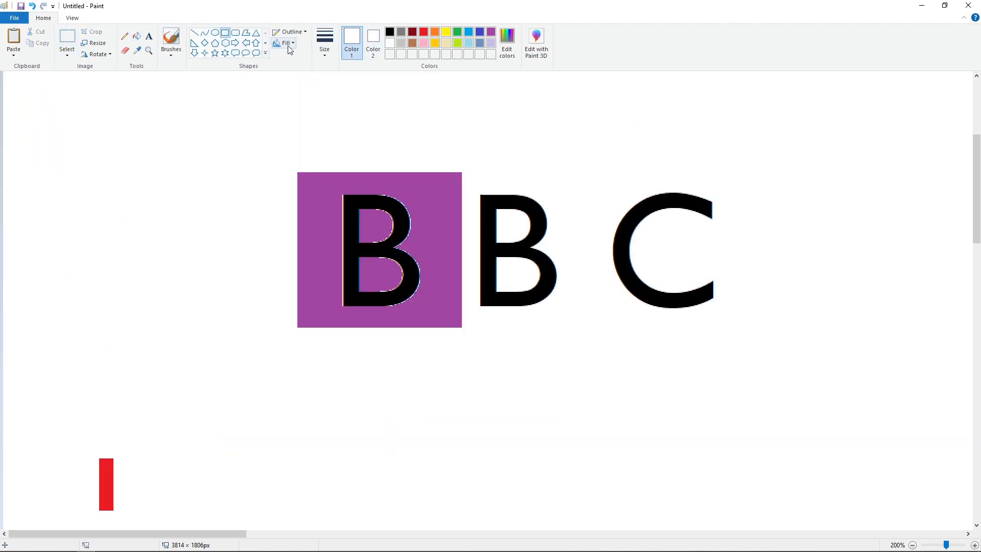
pyautogui.click(288, 46)
pyautogui.click(294, 68)
pyautogui.moveTo(325, 184); pyautogui.dragTo(428, 308)
pyautogui.click(490, 32)
pyautogui.click(137, 36)
pyautogui.click(376, 245)
# Copy the letter C and centre the copy on the blank purple tile
pyautogui.click(67, 37)
pyautogui.moveTo(561, 154); pyautogui.dragTo(781, 351)
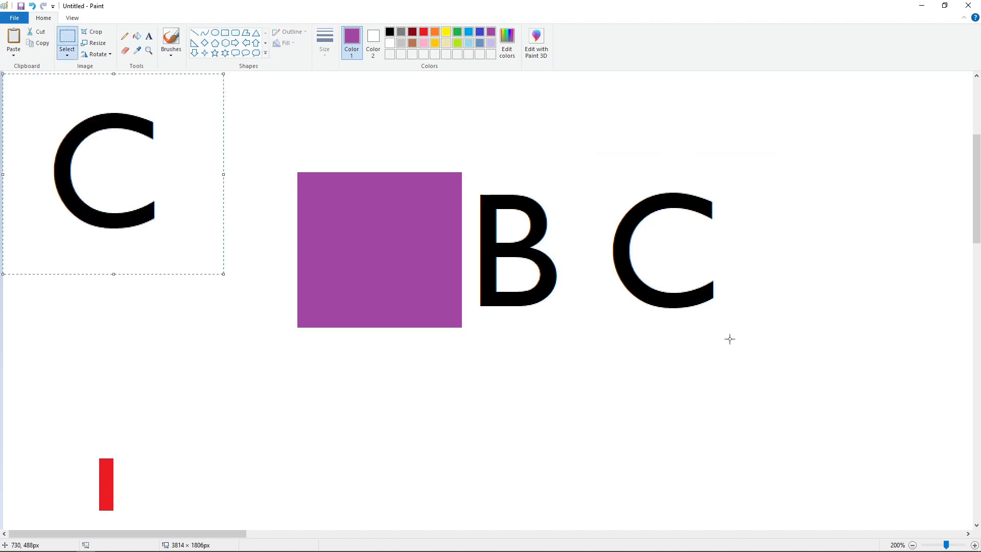
pyautogui.moveTo(113, 174); pyautogui.dragTo(384, 252)
pyautogui.press('Down')
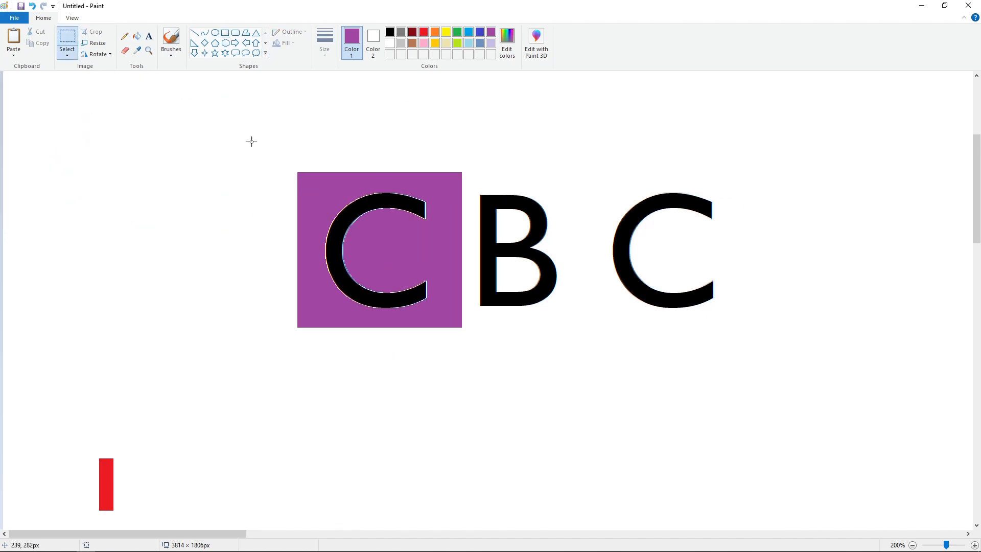
# Copy the purple C tile and position it next to the second B tile, against the red spacer bar
pyautogui.moveTo(248, 133); pyautogui.dragTo(477, 368)
pyautogui.hotkey('ctrl', 'c')
pyautogui.scroll(-6, 635, 374)
pyautogui.hotkey('ctrl', 'v')
pyautogui.moveTo(110, 183); pyautogui.dragTo(643, 263)
pyautogui.press('Left')
pyautogui.press('Left')
pyautogui.press('Left')
pyautogui.press('Left')
pyautogui.press('Left')
# Fill both red spacer bars white and cover the original lettering with a white rectangle
pyautogui.click(137, 36)
pyautogui.click(390, 43)
pyautogui.click(106, 141)
pyautogui.click(571, 266)
pyautogui.scroll(8, 570, 265)
pyautogui.click(225, 33)
pyautogui.moveTo(193, 168); pyautogui.dragTo(643, 449)
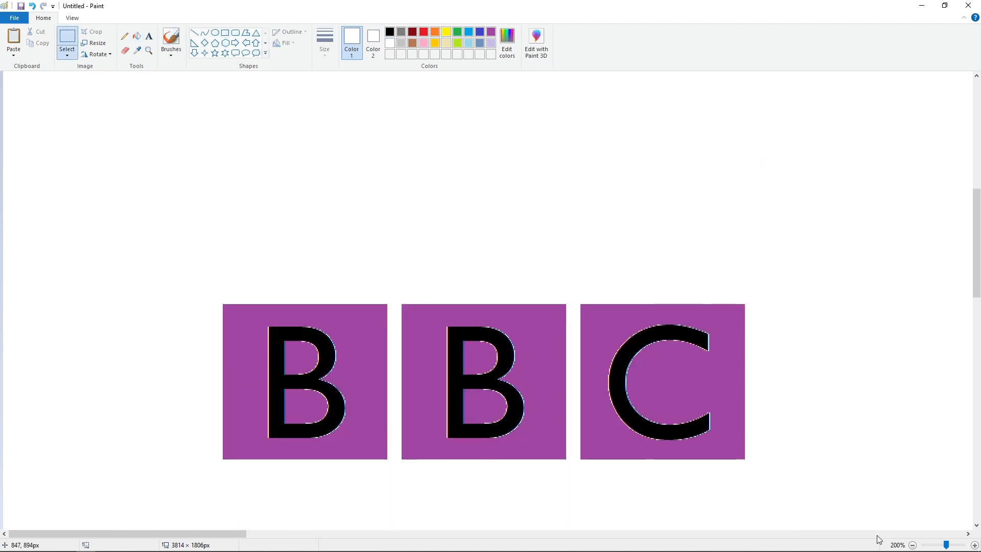
# Copy the row of three BBC tiles for use on the large logo square
pyautogui.click(912, 545)
pyautogui.moveTo(242, 534); pyautogui.dragTo(496, 537)
pyautogui.click(913, 545)
pyautogui.click(974, 545)
pyautogui.moveTo(57, 366); pyautogui.dragTo(395, 529)
pyautogui.hotkey('ctrl', 'c')
pyautogui.moveTo(398, 534); pyautogui.dragTo(611, 534)
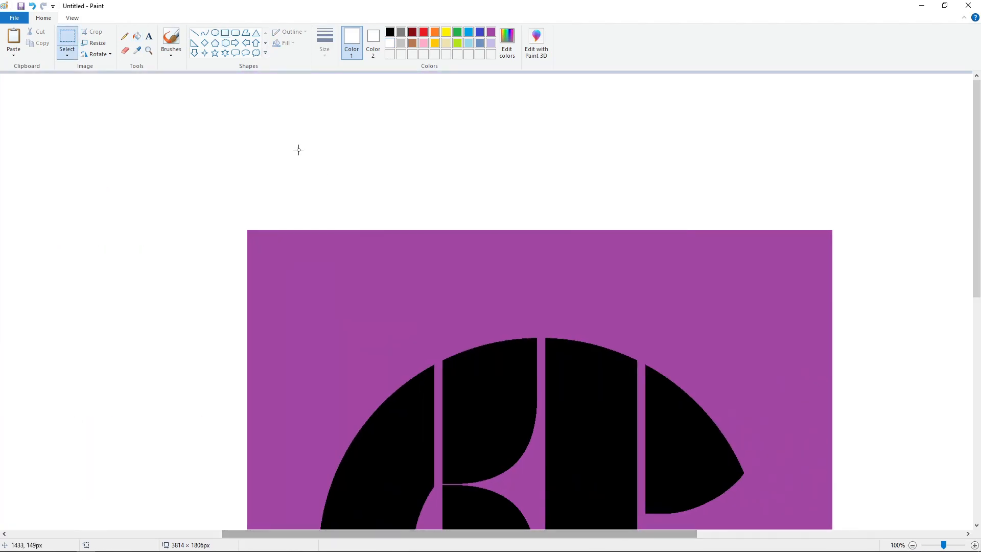
# Fill the large logo square's purple background with red
pyautogui.click(423, 31)
pyautogui.click(137, 36)
pyautogui.click(339, 294)
# Paste the row of BBC tiles inside the red square's upper-left corner and nudge it into place
pyautogui.hotkey('ctrl', 'v')
pyautogui.moveTo(119, 165); pyautogui.dragTo(308, 289)
pyautogui.press('Down')
pyautogui.press('Down')
pyautogui.press('Down')
pyautogui.press('Down')
pyautogui.press('Down')
pyautogui.press('Down')
pyautogui.press('Down')
pyautogui.press('Down')
pyautogui.press('Down')
pyautogui.press('Down')
pyautogui.press('Down')
pyautogui.press('Down')
pyautogui.press('Down')
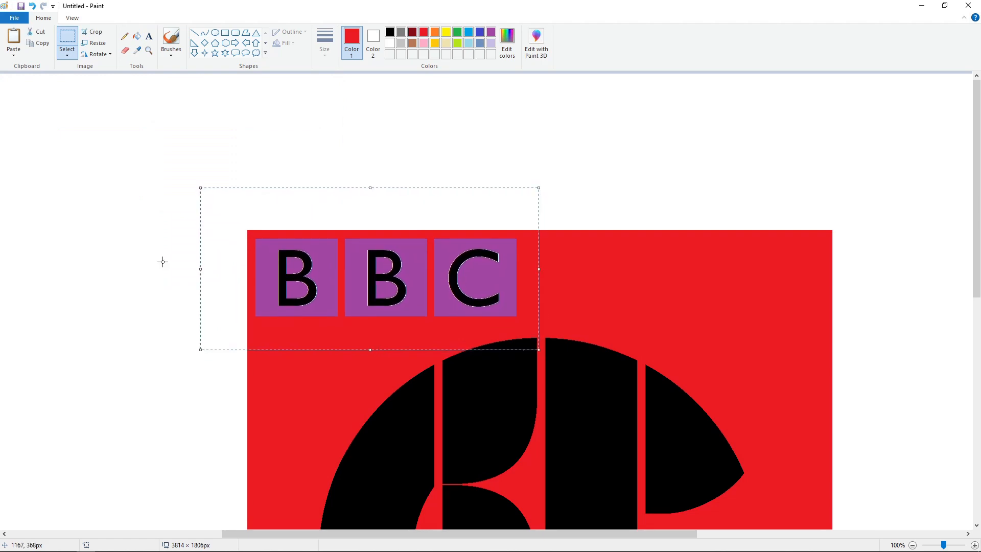
pyautogui.press('Up')
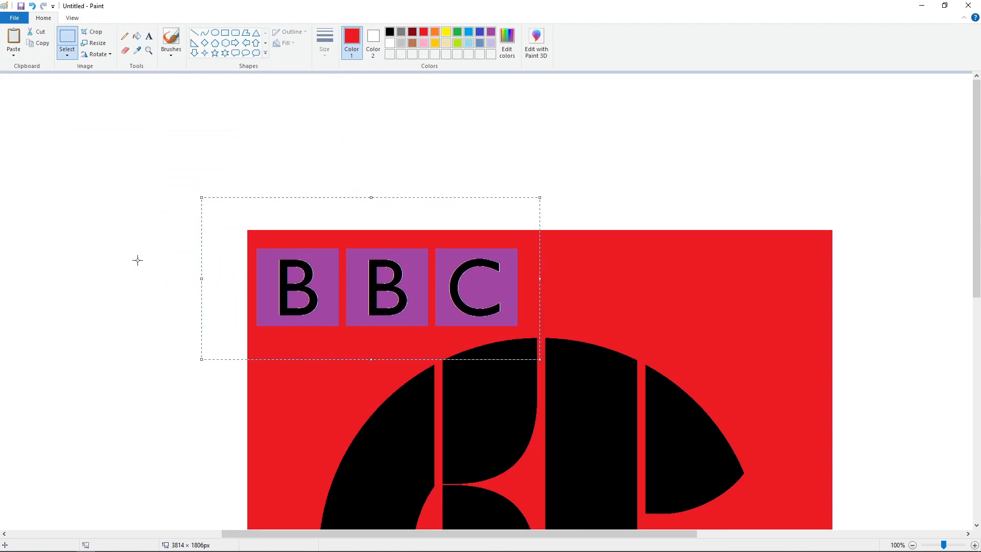
# Trim the red square's upper edge with a white rectangle so the margin above the BBC tiles matches the side margin
pyautogui.click(195, 32)
pyautogui.click(389, 31)
pyautogui.click(225, 33)
pyautogui.click(389, 43)
pyautogui.moveTo(143, 177); pyautogui.dragTo(899, 238)
pyautogui.click(127, 302)
# Add a custom lime green based on the standard lime to the colour palette
pyautogui.scroll(-1, 127, 302)
pyautogui.click(457, 43)
pyautogui.click(507, 41)
pyautogui.click(396, 351)
pyautogui.click(423, 42)
pyautogui.click(507, 41)
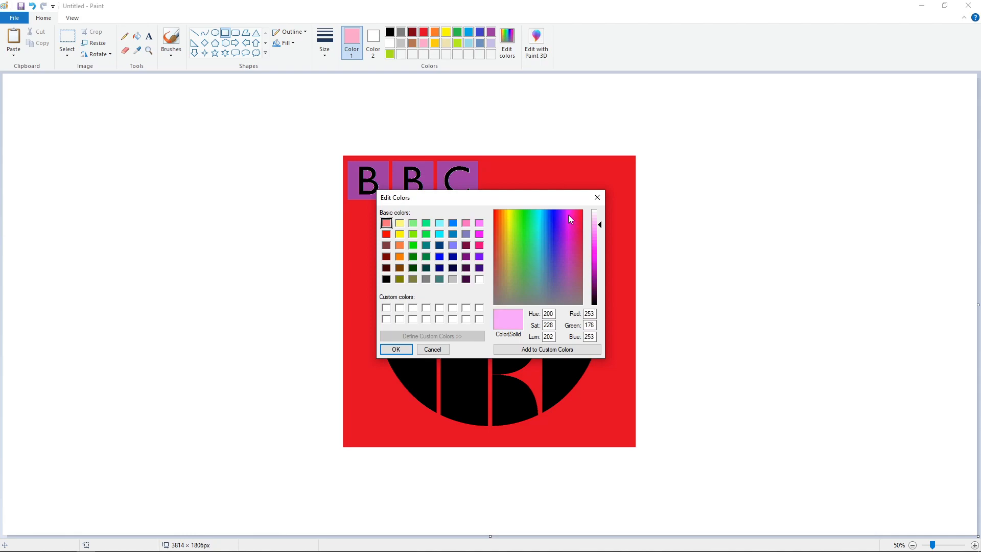
pyautogui.moveTo(582, 210); pyautogui.dragTo(574, 231)
pyautogui.click(597, 197)
# Add two custom colours: a bright pink with RGB 233, 33, 158 and a darker magenta shade of it
pyautogui.click(424, 31)
pyautogui.click(507, 41)
pyautogui.click(575, 224)
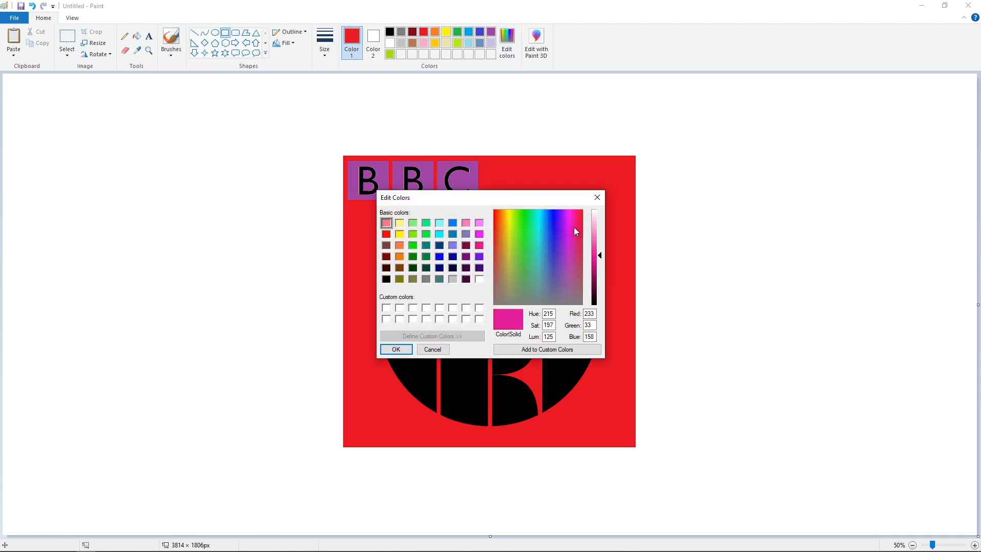
pyautogui.click(398, 349)
pyautogui.click(506, 41)
pyautogui.click(597, 263)
pyautogui.click(401, 348)
# Mix a custom teal blue and add it to the colour palette
pyautogui.click(473, 34)
pyautogui.click(507, 41)
pyautogui.moveTo(538, 213); pyautogui.dragTo(535, 247)
pyautogui.click(400, 350)
# Mix a custom turquoise green starting from the standard green and add it to the palette
pyautogui.click(457, 34)
pyautogui.click(507, 41)
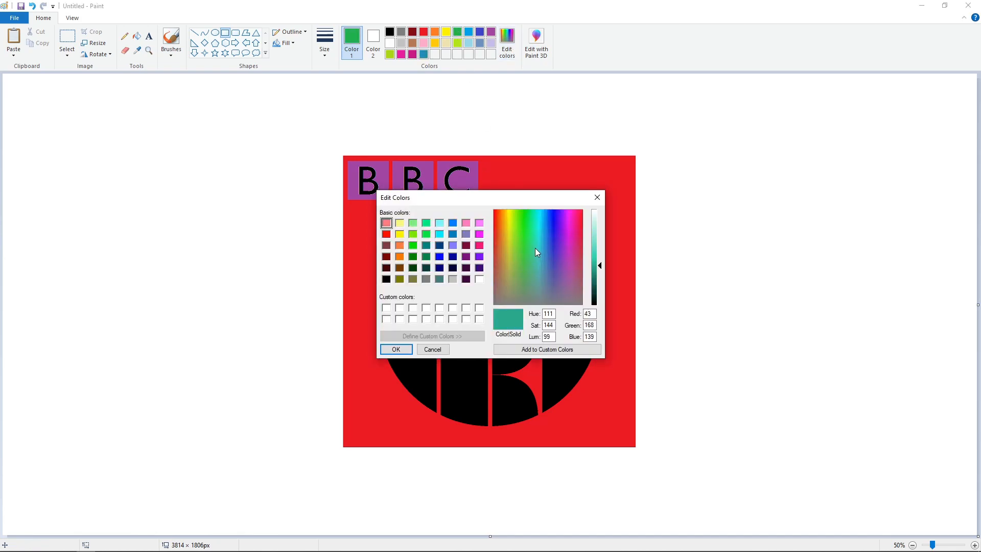
pyautogui.click(594, 260)
pyautogui.click(403, 349)
pyautogui.click(507, 43)
pyautogui.press('Escape')
# Mix a custom red-orange starting from the standard orange and add it to the palette
pyautogui.click(435, 33)
pyautogui.click(507, 42)
pyautogui.click(497, 213)
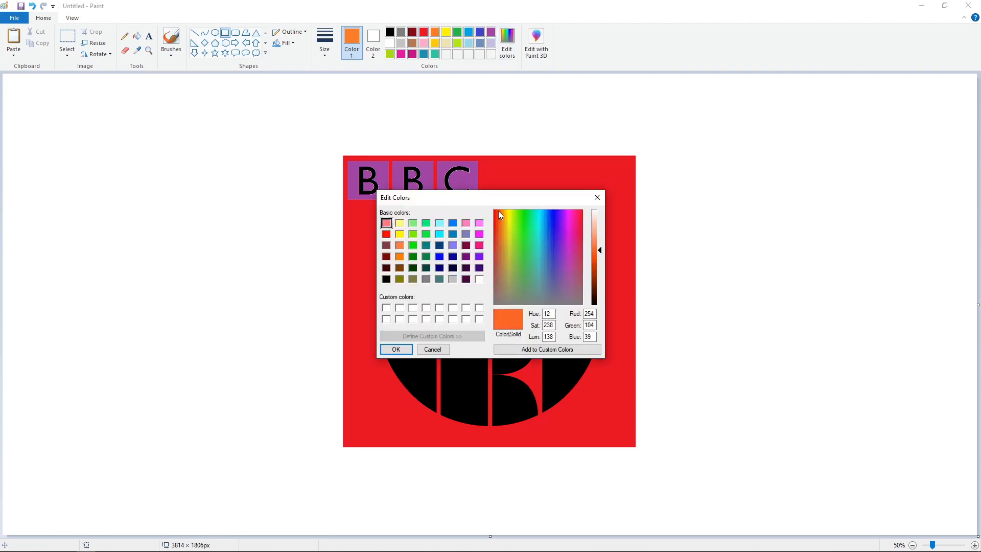
pyautogui.click(396, 348)
# Mix a deep royal blue custom colour and fill the logo square's red background with it
pyautogui.click(479, 31)
pyautogui.click(507, 43)
pyautogui.click(554, 235)
pyautogui.click(555, 210)
pyautogui.click(594, 274)
pyautogui.click(396, 348)
pyautogui.click(137, 35)
pyautogui.click(387, 230)
# Shift the custom blue to a greener medium blue and refill the logo square's background with it
pyautogui.click(507, 43)
pyautogui.click(548, 215)
pyautogui.click(604, 275)
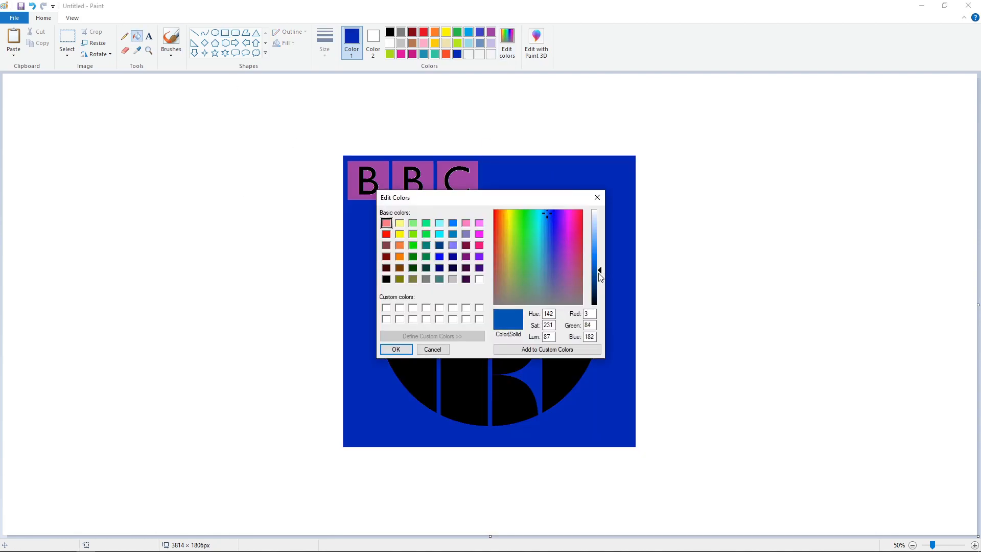
pyautogui.click(396, 349)
pyautogui.click(373, 284)
# Mix a custom blue-violet from the standard indigo and fill the logo square's background with it
pyautogui.click(480, 32)
pyautogui.click(507, 43)
pyautogui.moveTo(552, 248); pyautogui.dragTo(559, 238)
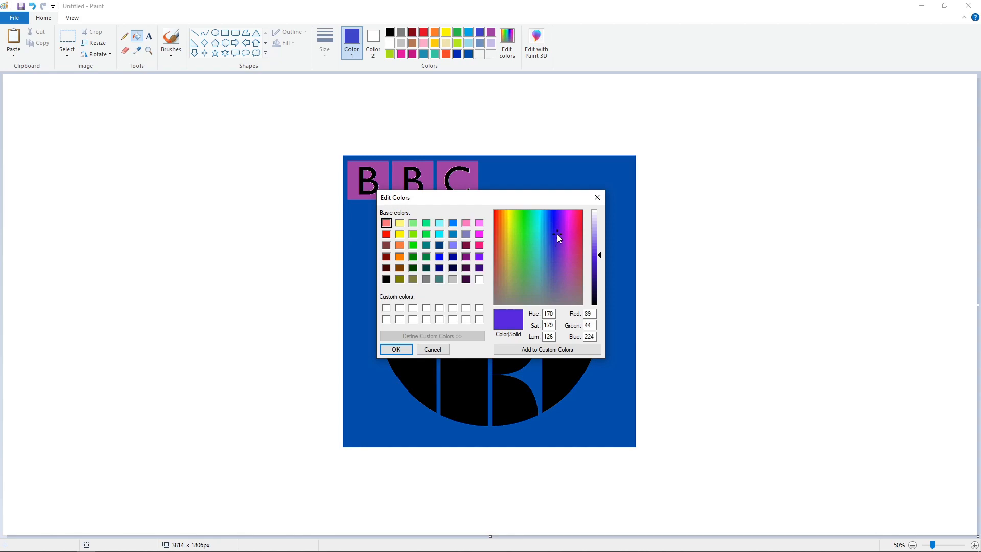
pyautogui.click(594, 260)
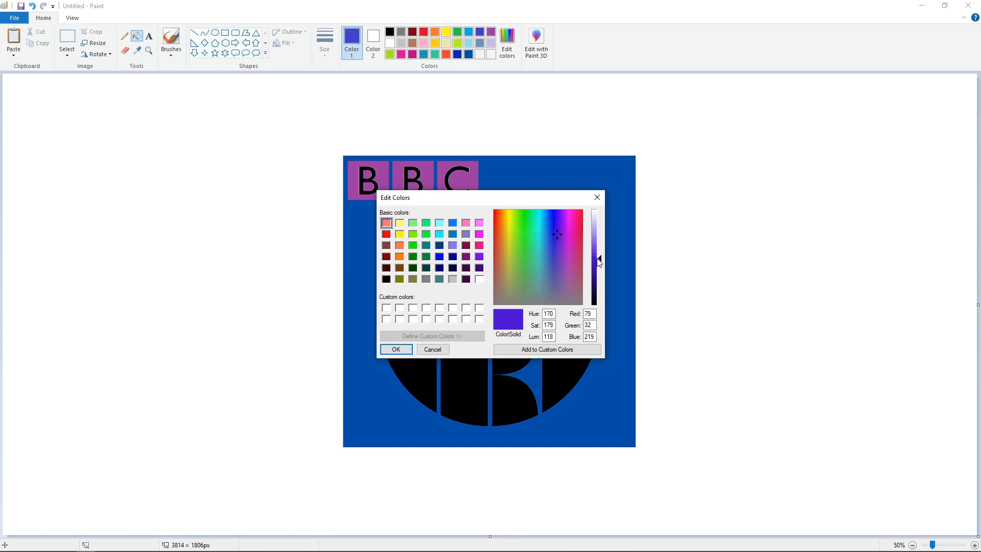
pyautogui.click(395, 349)
pyautogui.click(368, 289)
# Fill the three BBC letters with the custom blue-violet and their purple tiles with white
pyautogui.click(361, 179)
pyautogui.click(406, 180)
pyautogui.click(448, 182)
pyautogui.click(390, 43)
pyautogui.click(371, 181)
pyautogui.click(397, 166)
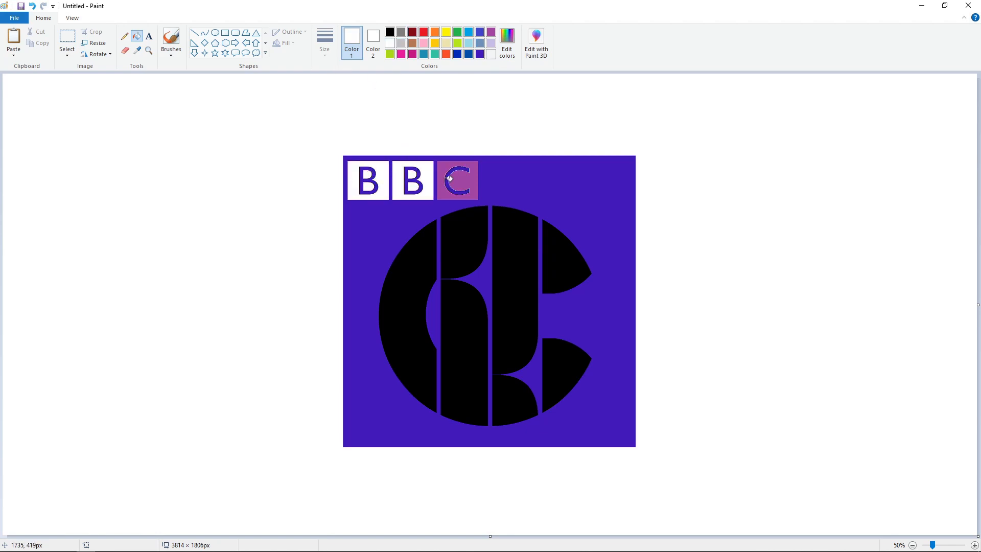
pyautogui.click(442, 167)
# Fill the logo's left crescent with lime green, the second column's upper piece with bright pink and its lower piece with dark magenta
pyautogui.click(389, 54)
pyautogui.click(397, 229)
pyautogui.click(401, 54)
pyautogui.click(462, 240)
pyautogui.click(413, 54)
pyautogui.click(461, 327)
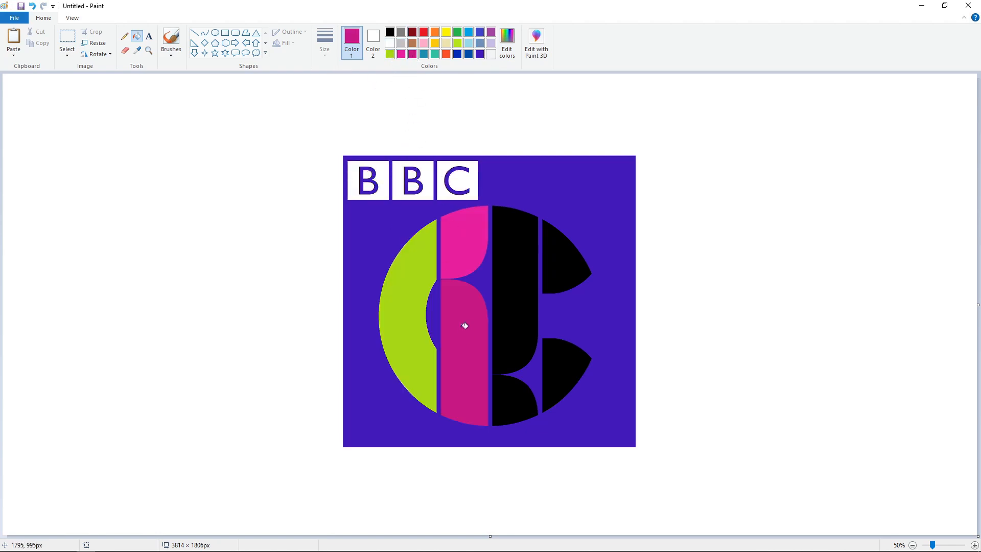
# Fill the third column's tall bar with teal blue and the small piece below it with turquoise green
pyautogui.click(424, 55)
pyautogui.click(517, 283)
pyautogui.click(435, 54)
pyautogui.click(514, 401)
# Fill the logo's upper right piece with standard orange and the lower right piece with custom red-orange
pyautogui.click(435, 31)
pyautogui.click(565, 256)
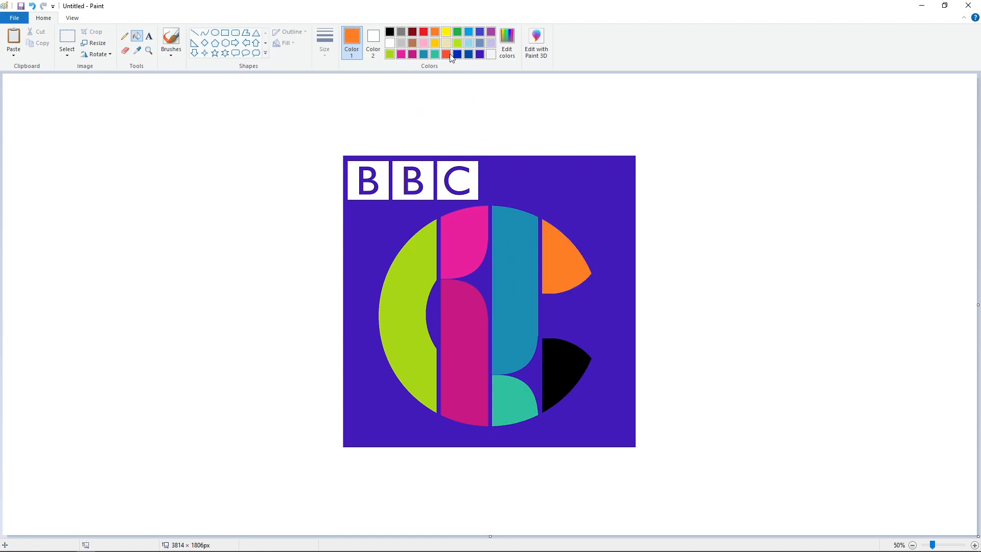
pyautogui.click(446, 54)
pyautogui.click(564, 373)
# Darken the custom blue-violet in two rounds and refill the logo square's background and the BBC letters with the darker shade
pyautogui.click(480, 54)
pyautogui.click(507, 43)
pyautogui.moveTo(600, 265); pyautogui.dragTo(600, 273)
pyautogui.click(396, 350)
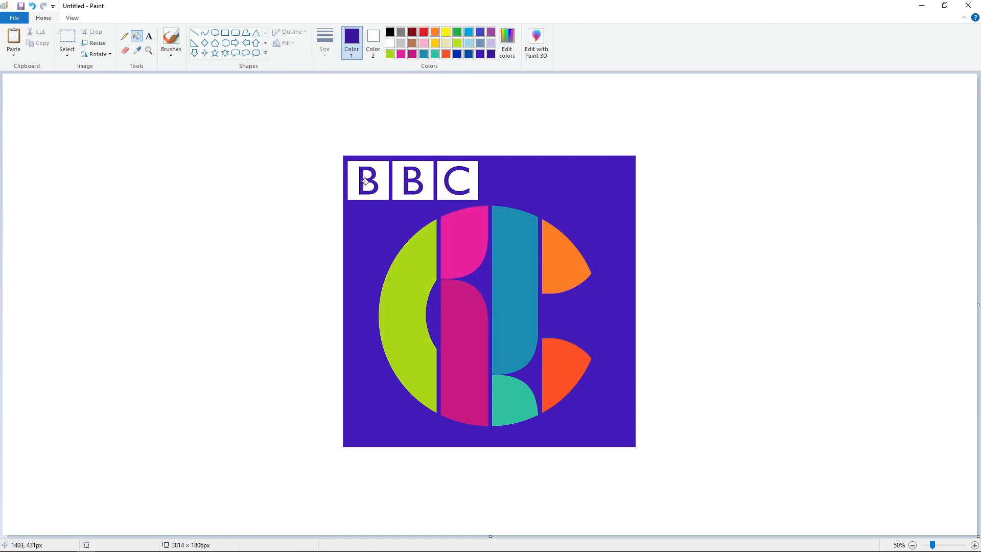
pyautogui.click(439, 189)
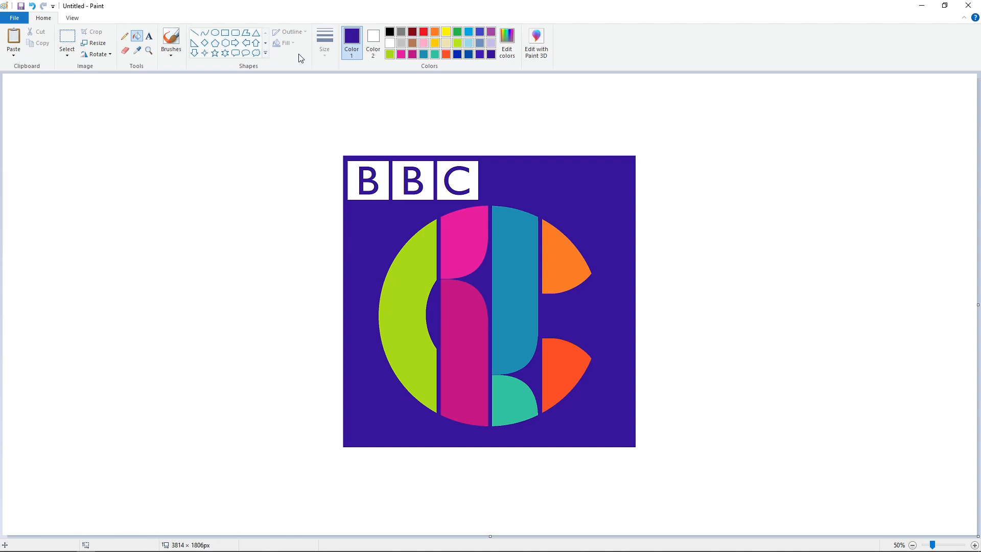
pyautogui.click(507, 43)
pyautogui.click(394, 349)
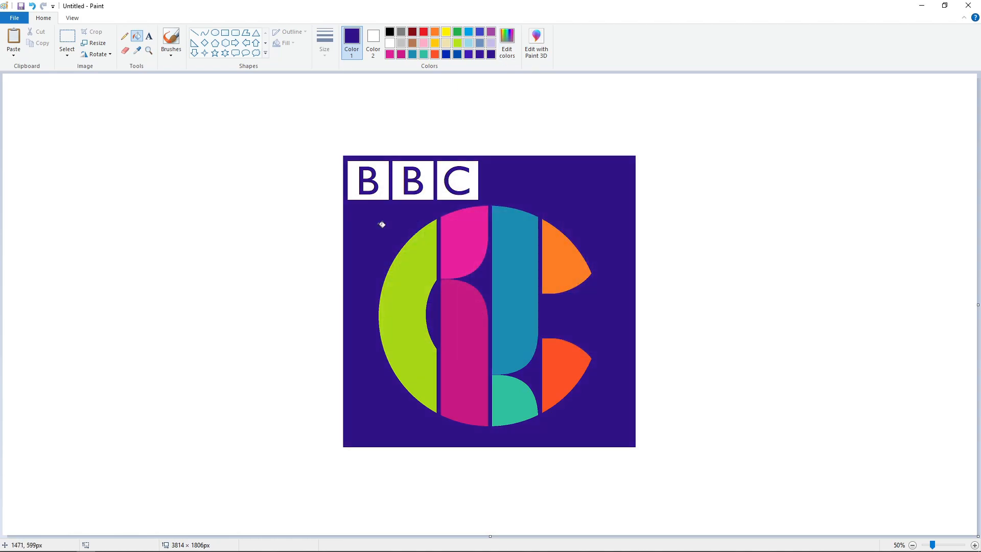